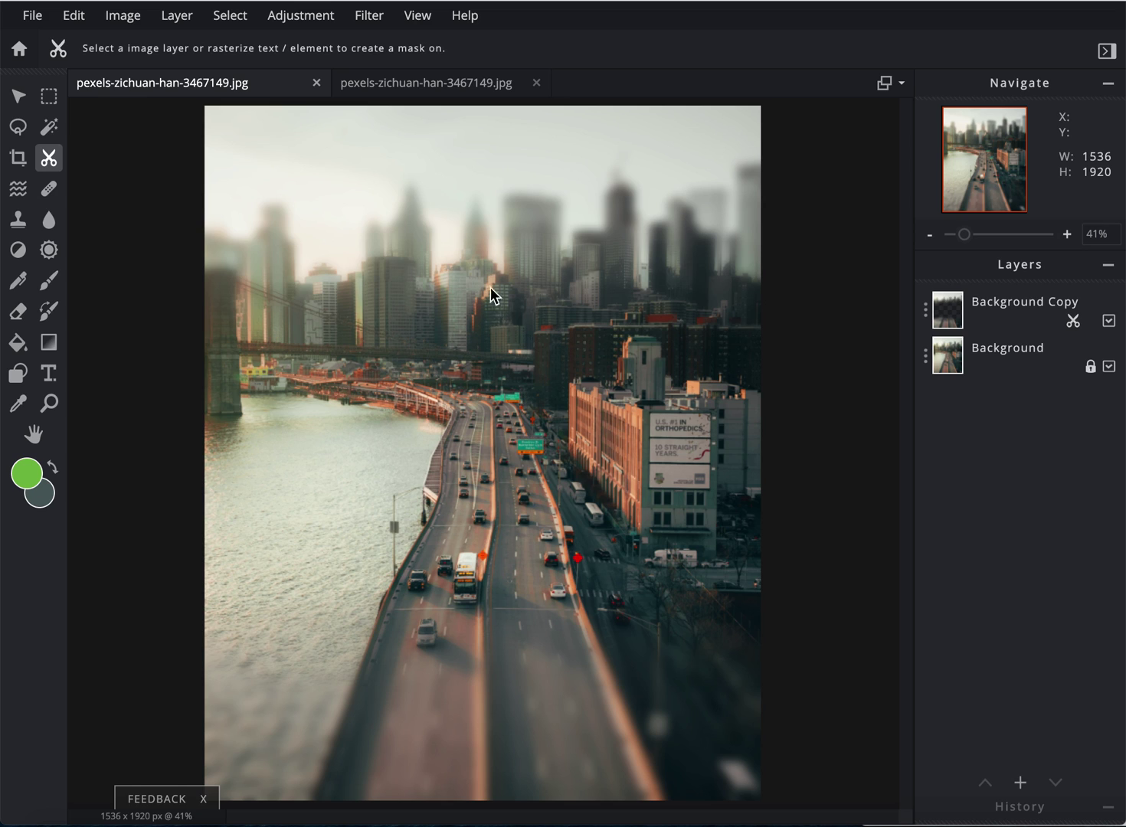
Switch to the second, still-sharp copy of pexels-zichuan-han-3467149.jpg.
{"action": "left_click", "coordinate": [451, 86]}
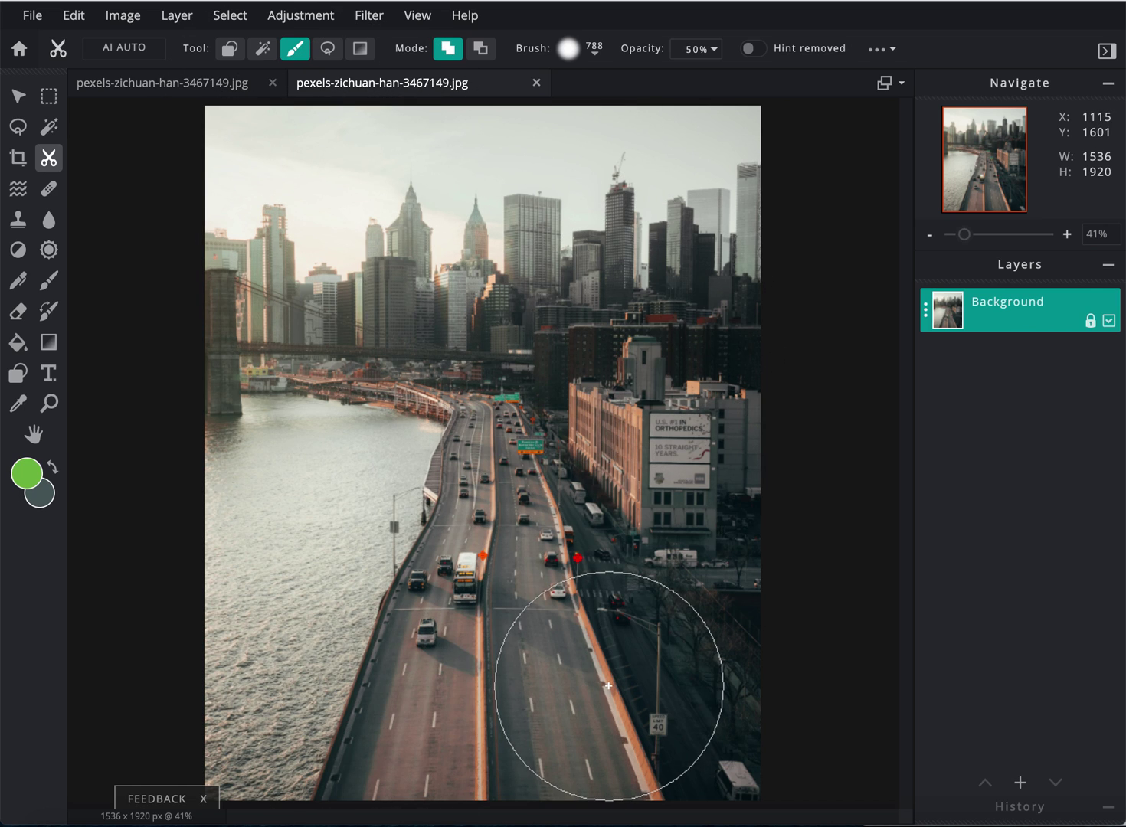
View the finished tilt-shift example in the first tab, then return to the sharp copy.
{"action": "left_click", "coordinate": [195, 90]}
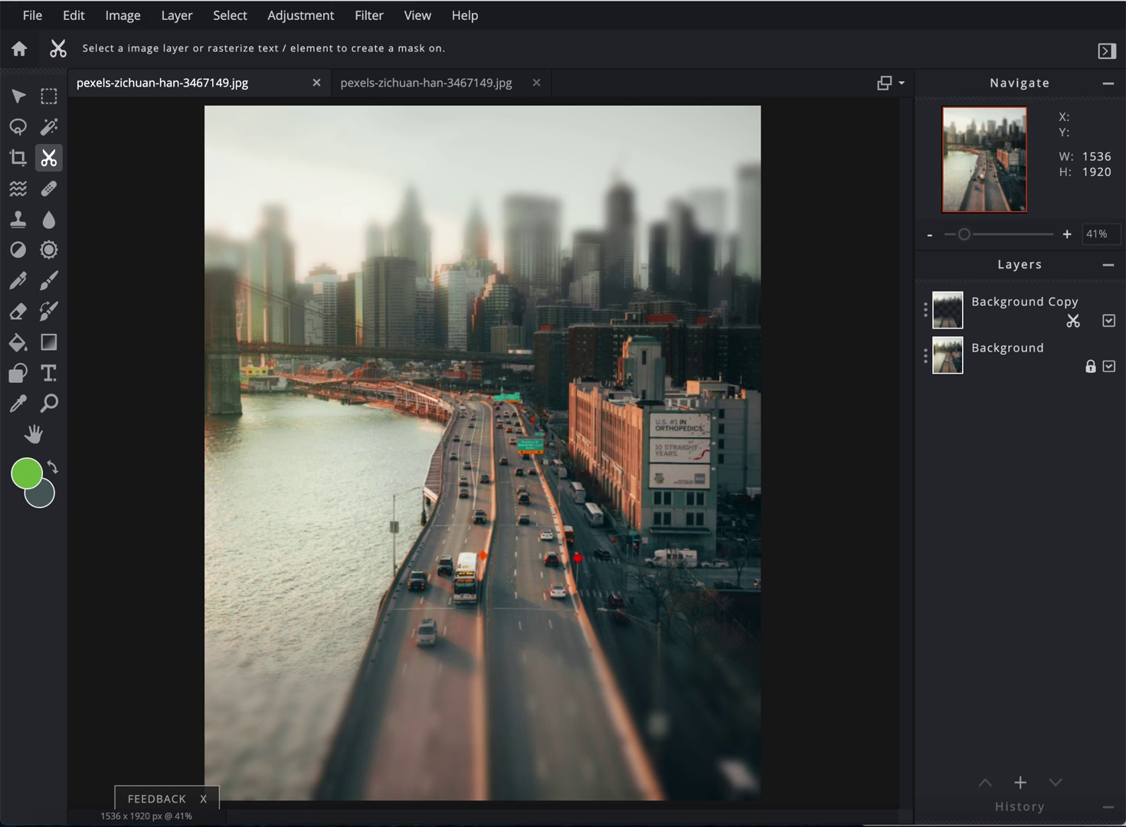
{"action": "left_click", "coordinate": [434, 90]}
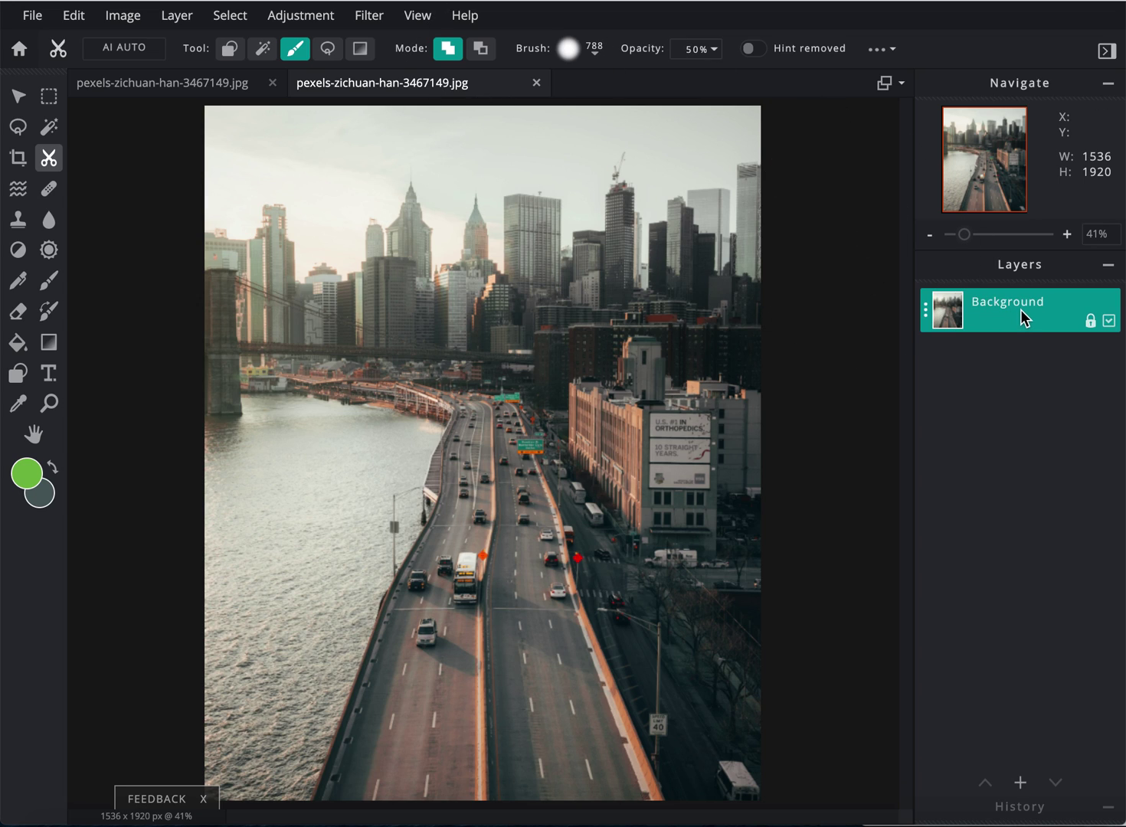
Duplicate the Background layer into a Background Copy layer.
{"action": "left_click", "coordinate": [927, 313]}
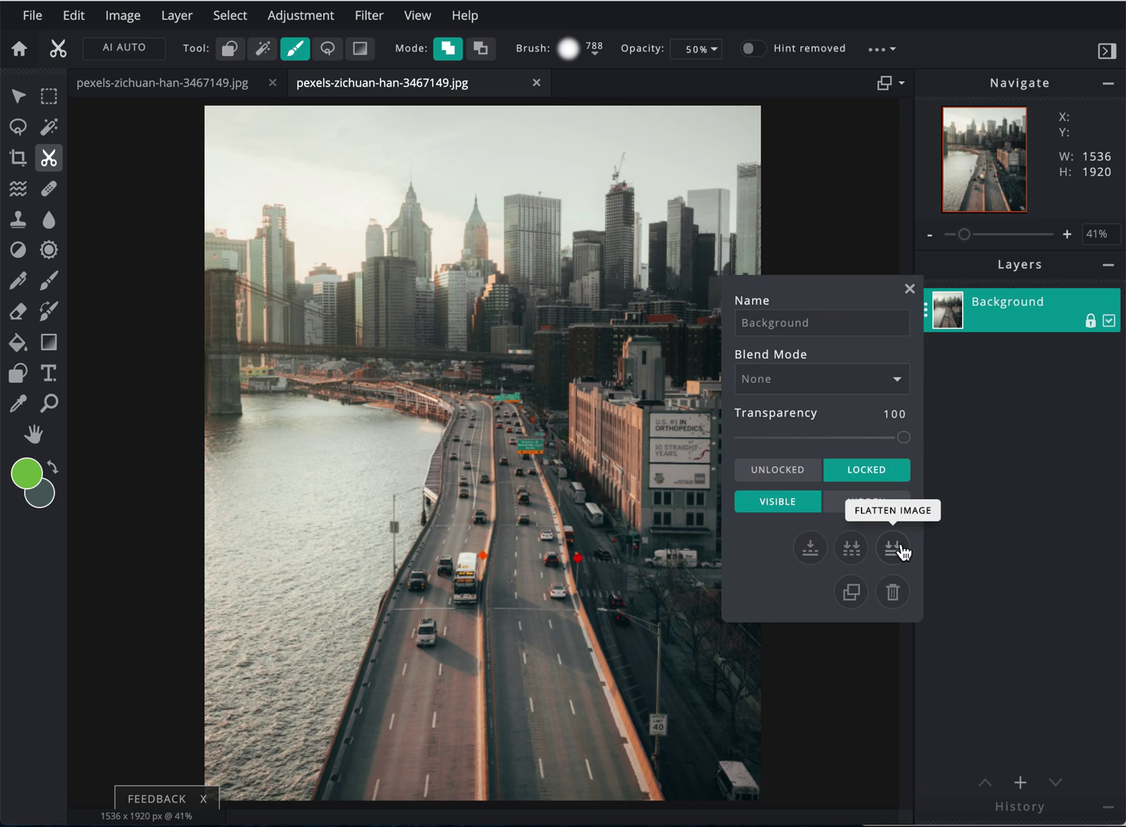
{"action": "left_click", "coordinate": [854, 593]}
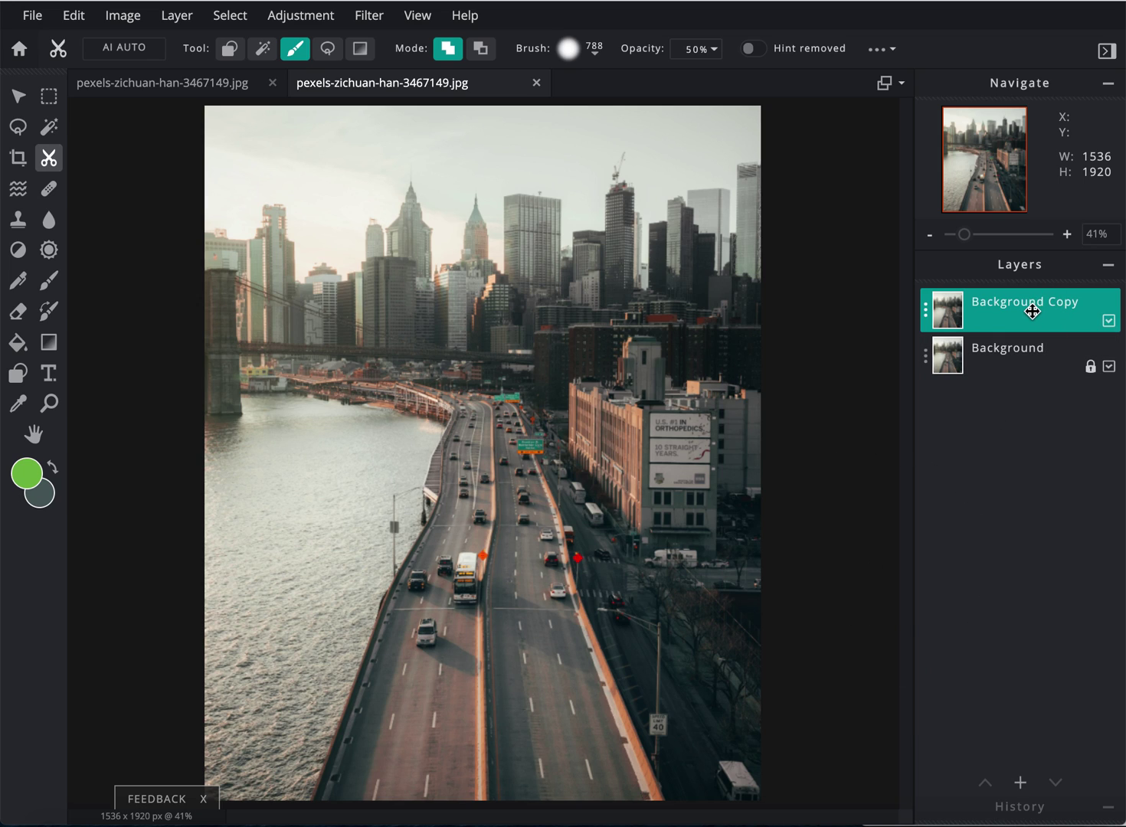
{"action": "left_click", "coordinate": [368, 17]}
Blur the whole Background Copy layer with the Blur filter at amount 55.
{"action": "mouse_move", "coordinate": [380, 81]}
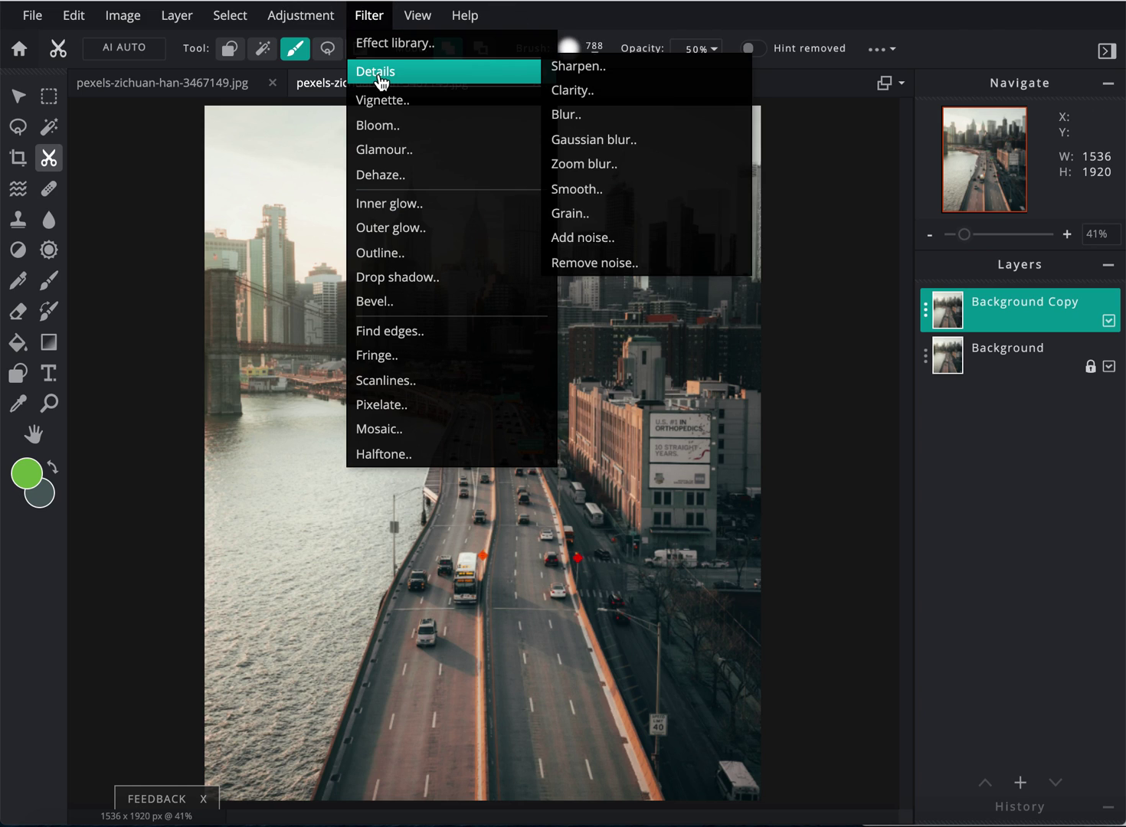
{"action": "left_click", "coordinate": [369, 17]}
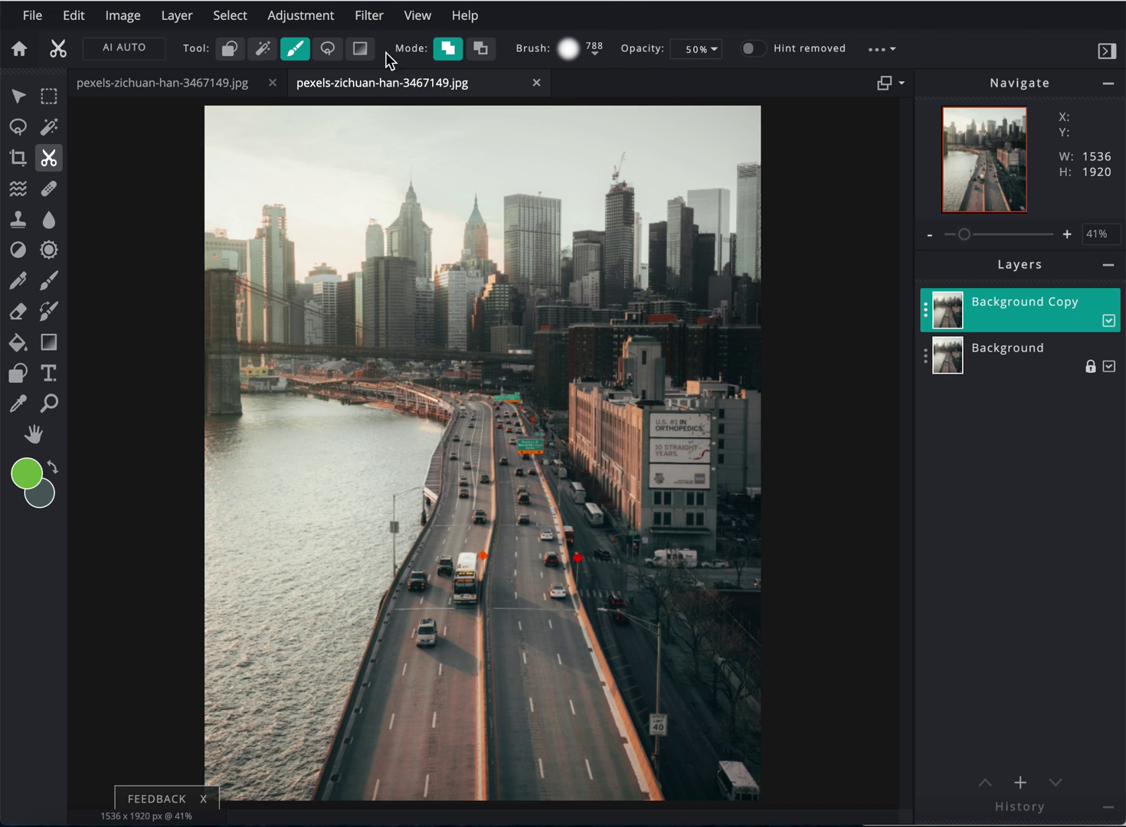
{"action": "left_click", "coordinate": [375, 26]}
{"action": "left_click", "coordinate": [374, 19]}
{"action": "mouse_move", "coordinate": [390, 72]}
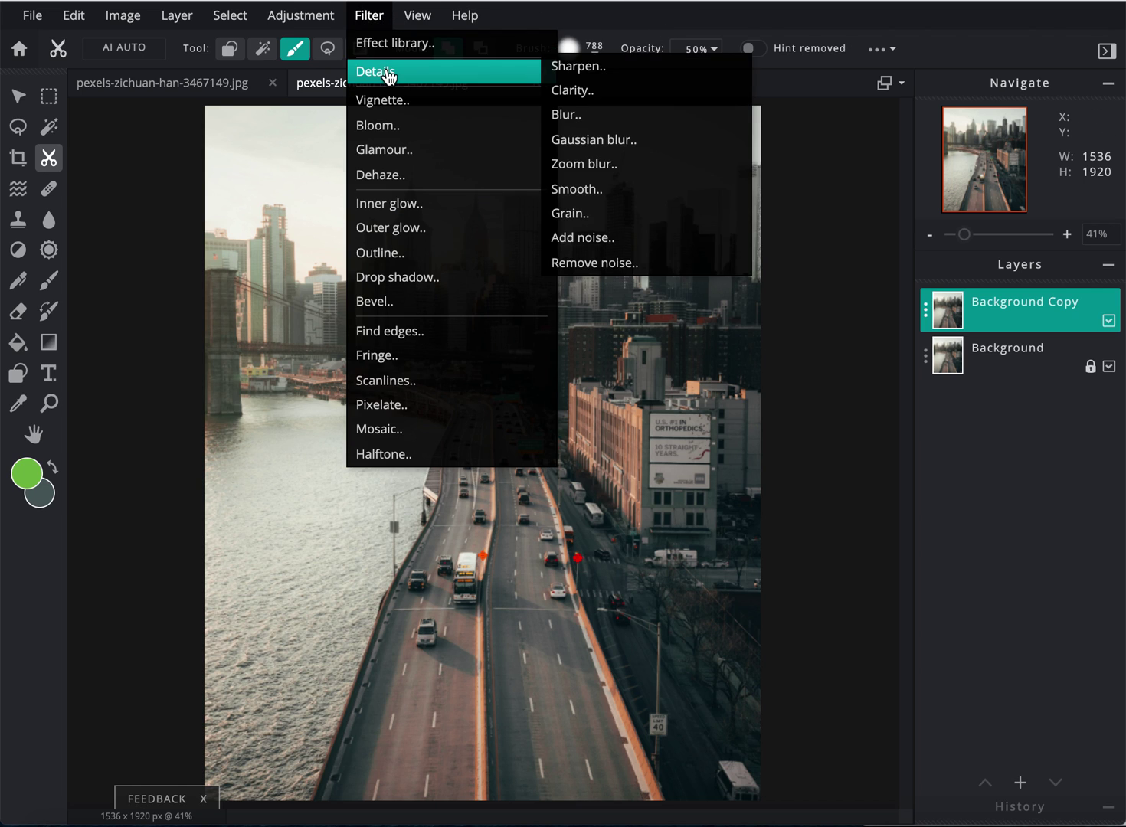
{"action": "left_click", "coordinate": [589, 113]}
{"action": "left_click_drag", "start_coordinate": [601, 266], "coordinate": [783, 271]}
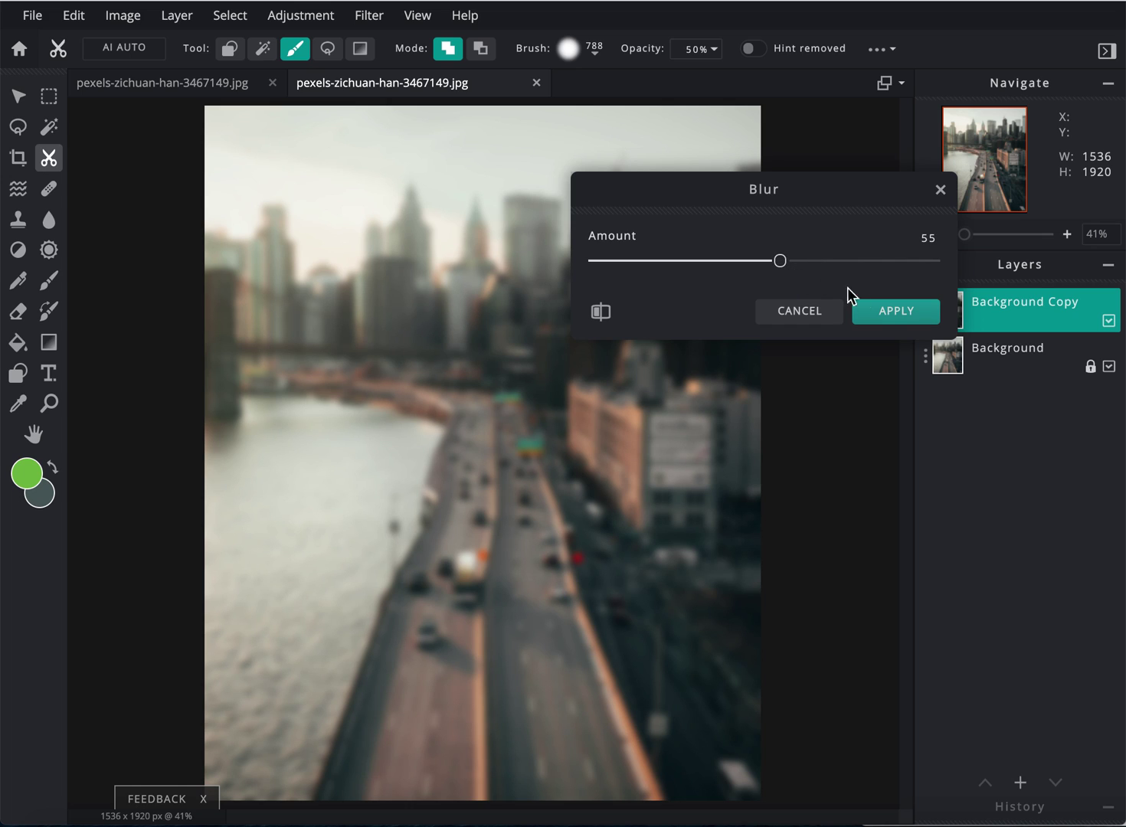
{"action": "left_click", "coordinate": [909, 319]}
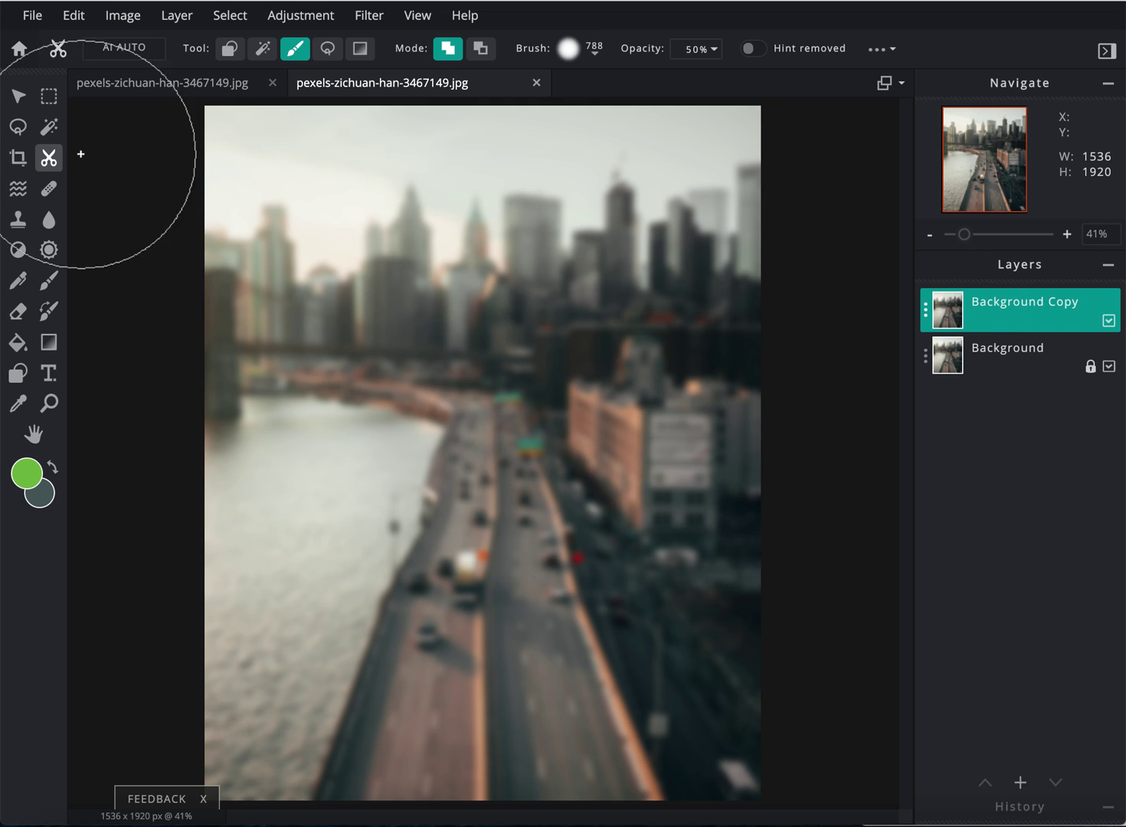
{"action": "left_click", "coordinate": [49, 98]}
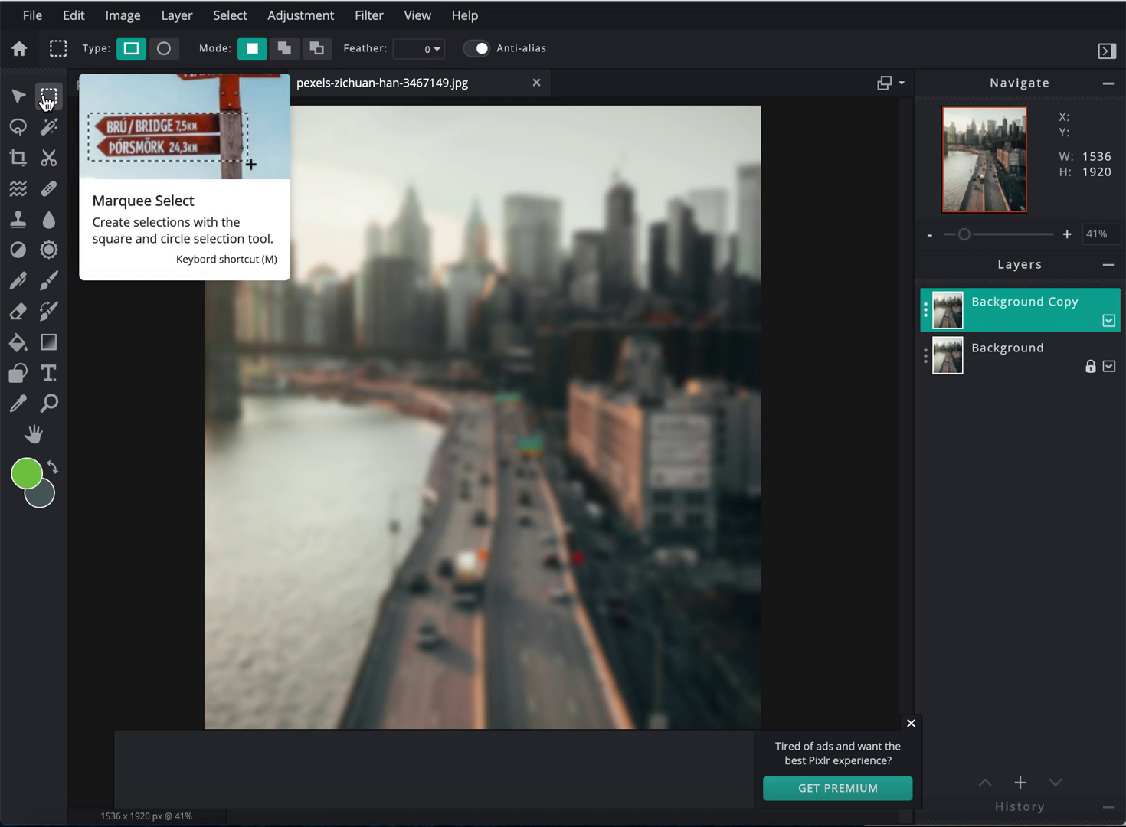
Delete a band from the bridge to the lower cars out of the blurred copy, then deselect.
{"action": "left_click_drag", "start_coordinate": [160, 264], "coordinate": [813, 592]}
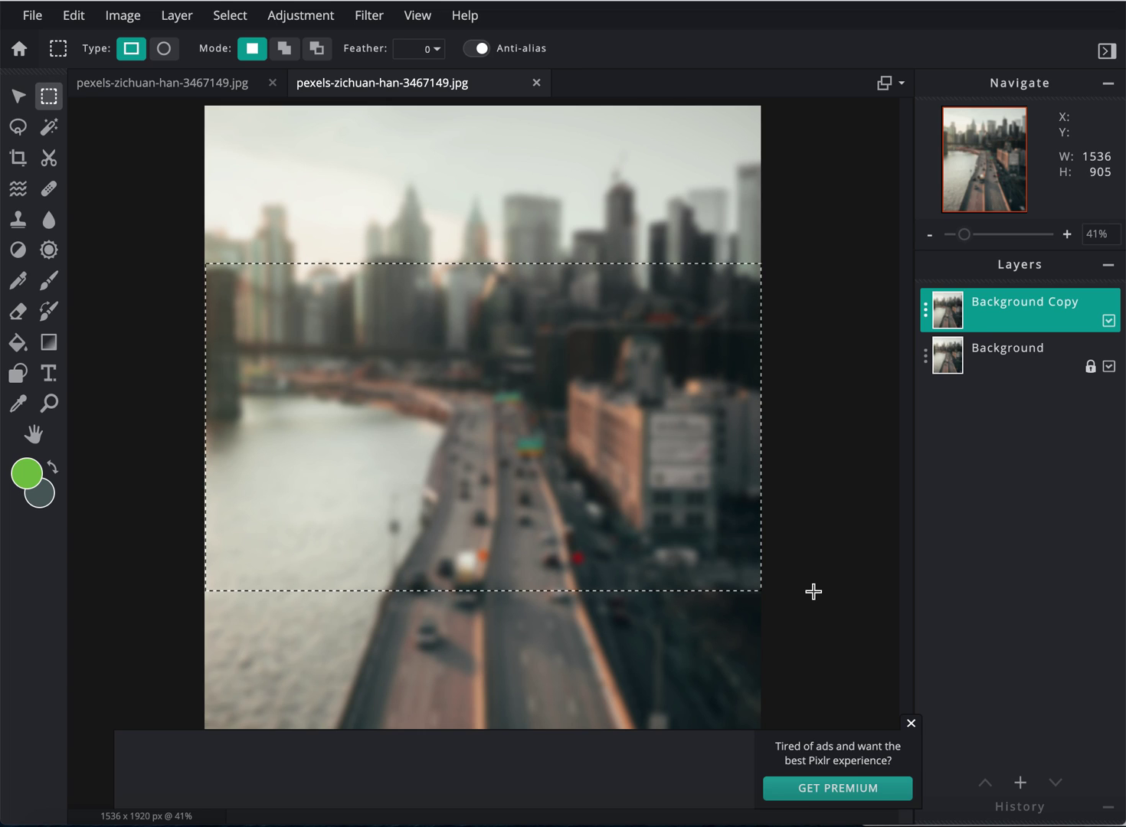
{"action": "key", "text": "Delete"}
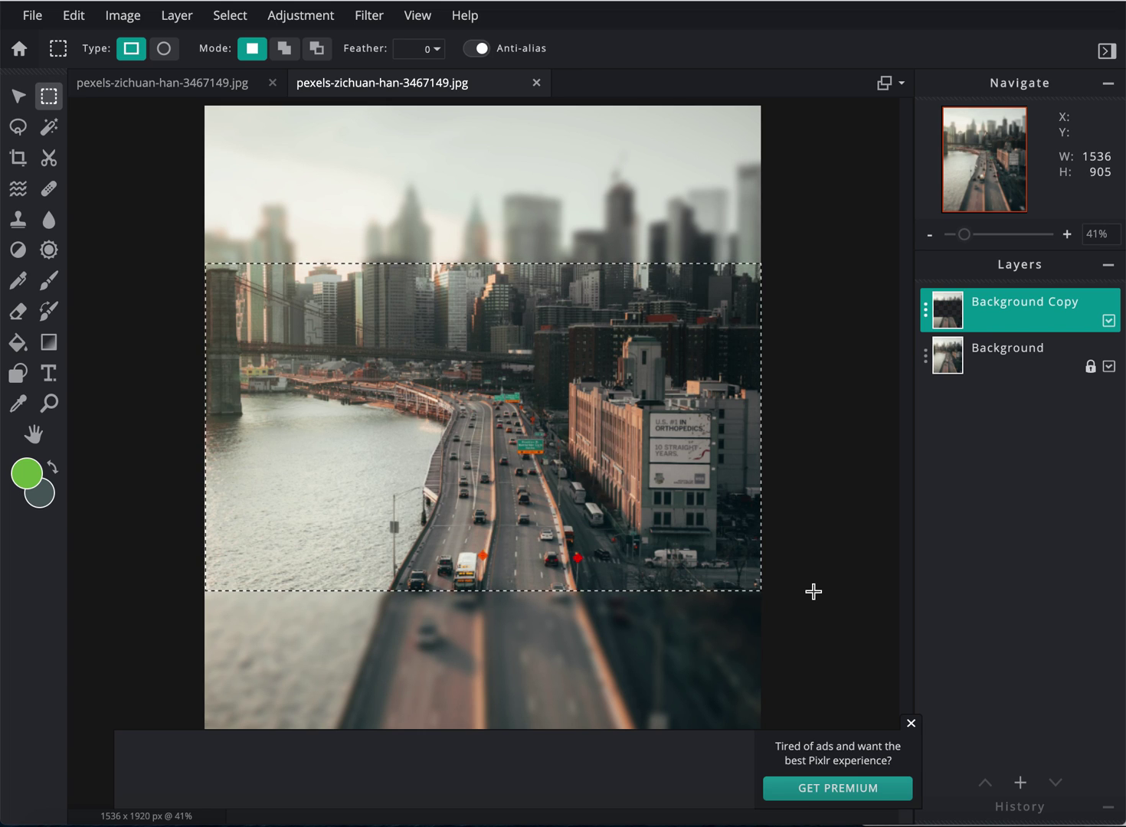
{"action": "key", "text": "ctrl+z"}
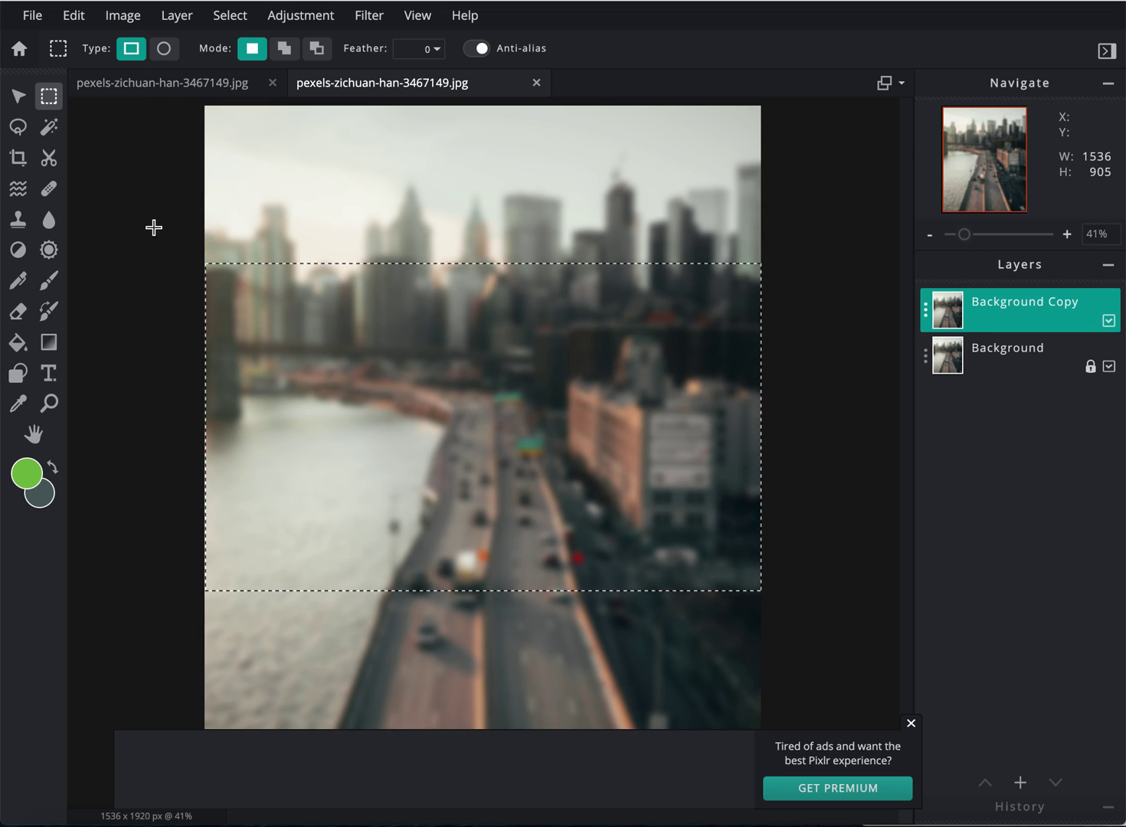
{"action": "left_click_drag", "start_coordinate": [179, 275], "coordinate": [779, 556]}
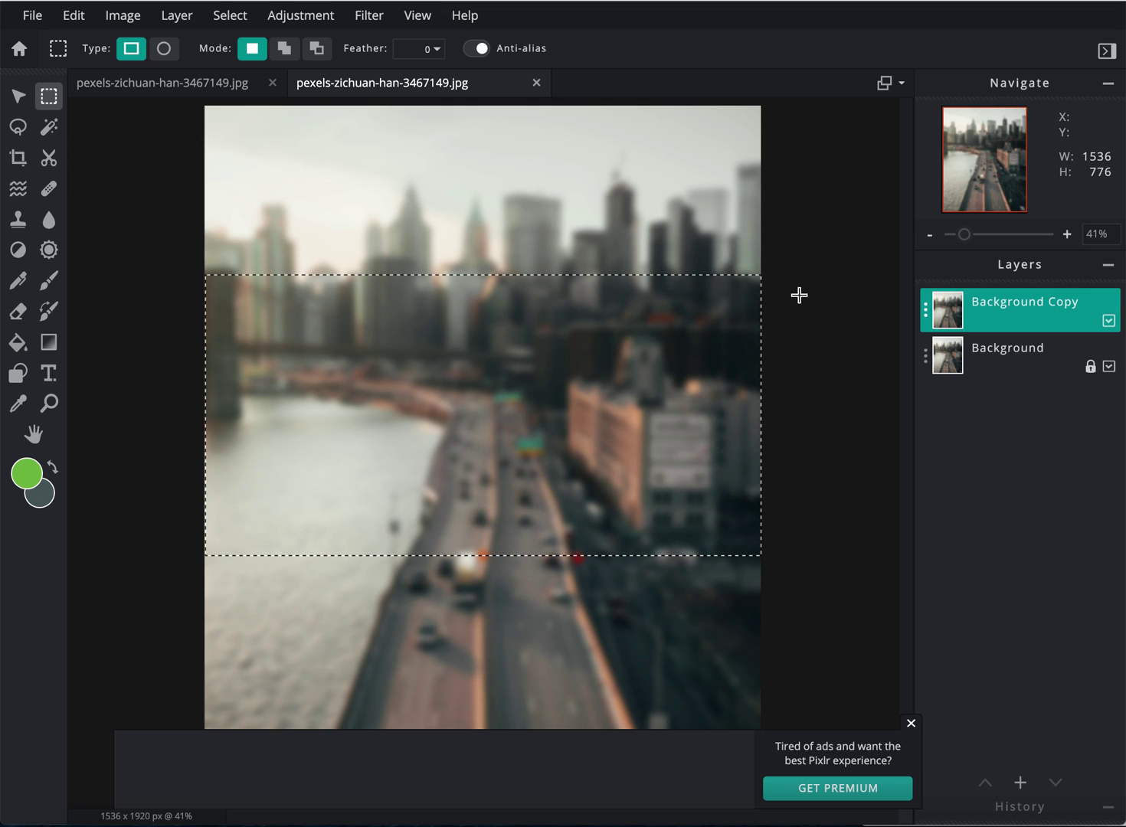
{"action": "left_click_drag", "start_coordinate": [797, 291], "coordinate": [173, 660]}
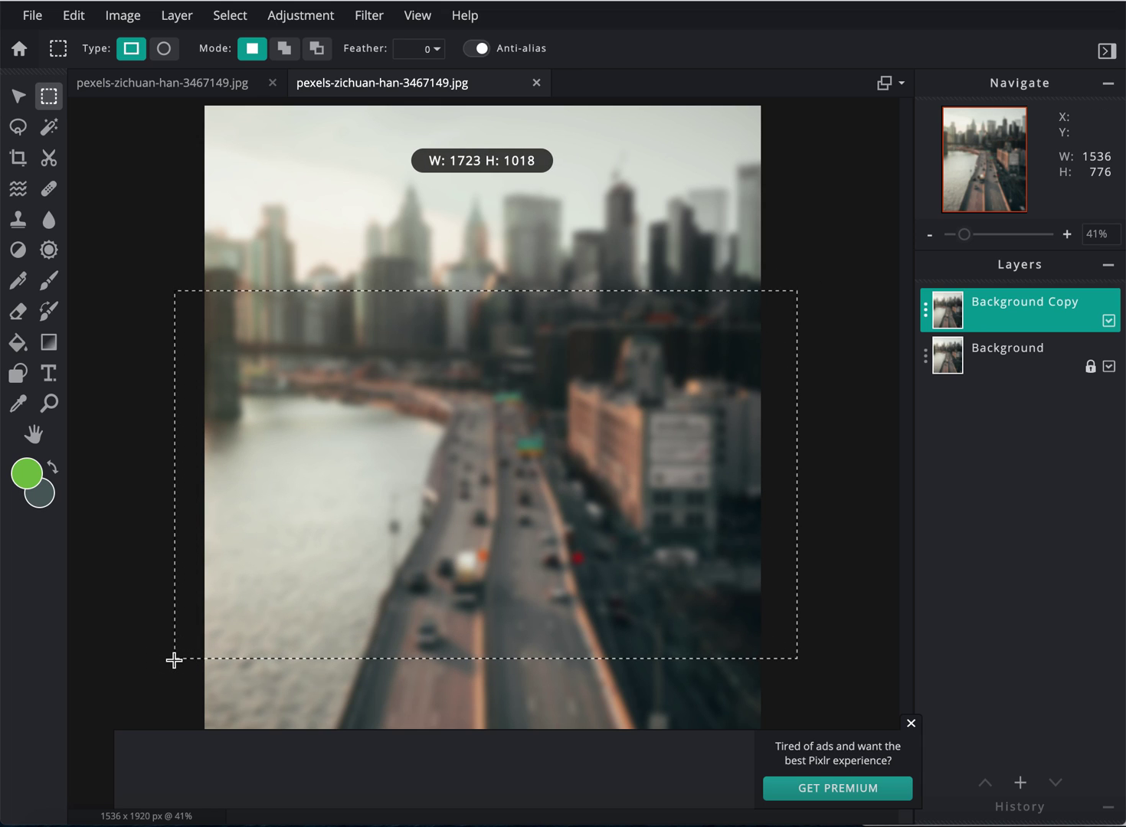
{"action": "left_click_drag", "start_coordinate": [172, 351], "coordinate": [787, 646]}
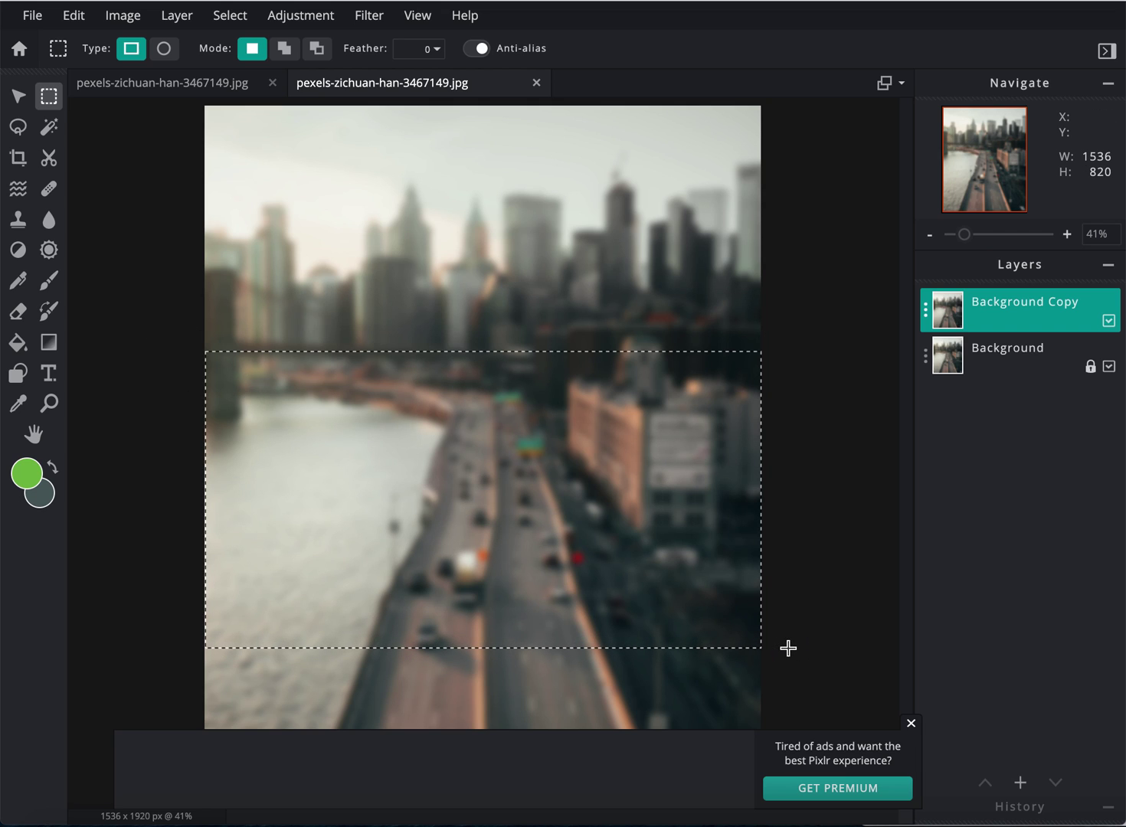
{"action": "key", "text": "Delete"}
{"action": "key", "text": "ctrl+d"}
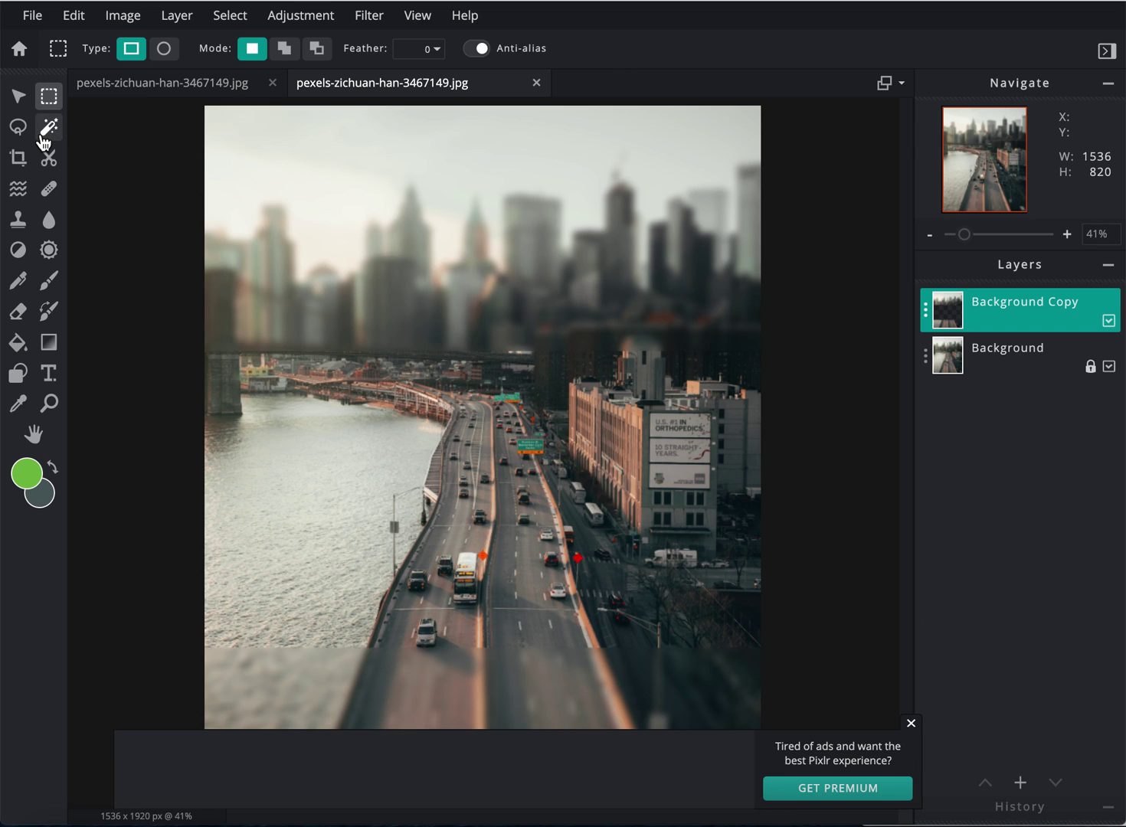
{"action": "left_click", "coordinate": [47, 161]}
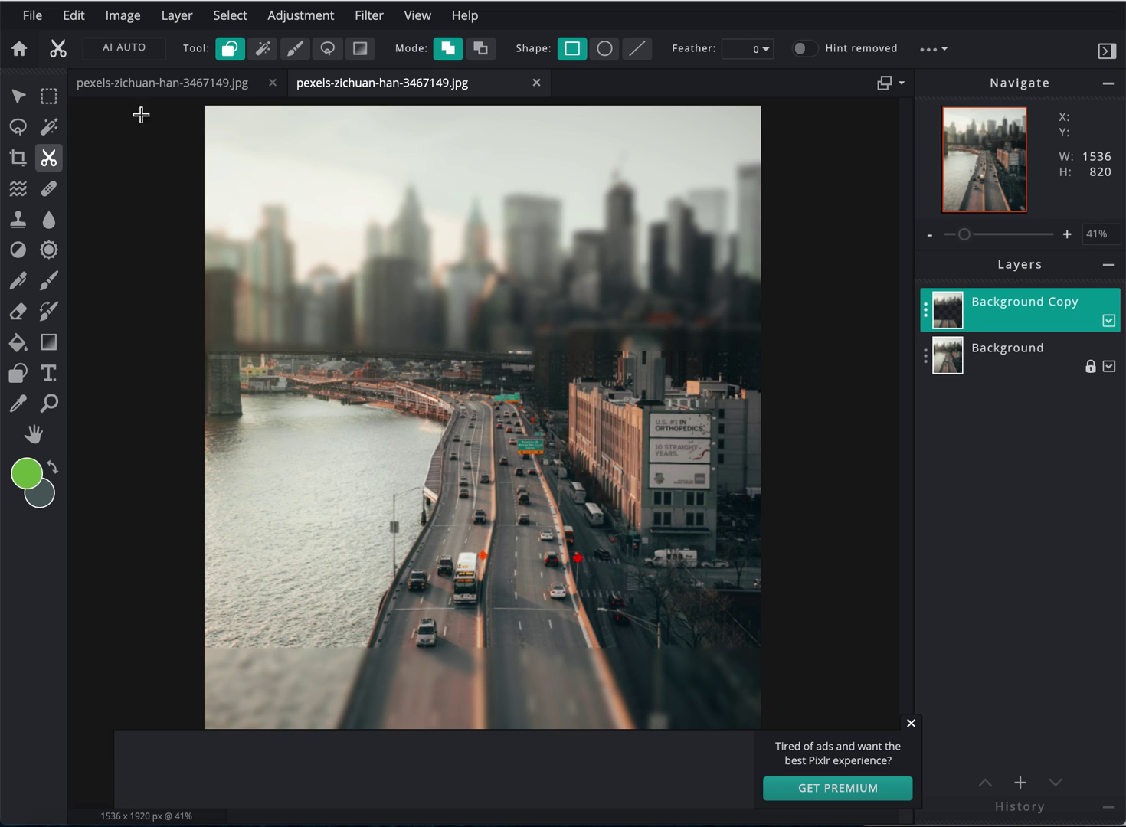
Paint a hand-drawn cutout mask over the river, road and right-side buildings to clear their blur.
{"action": "left_click", "coordinate": [298, 51]}
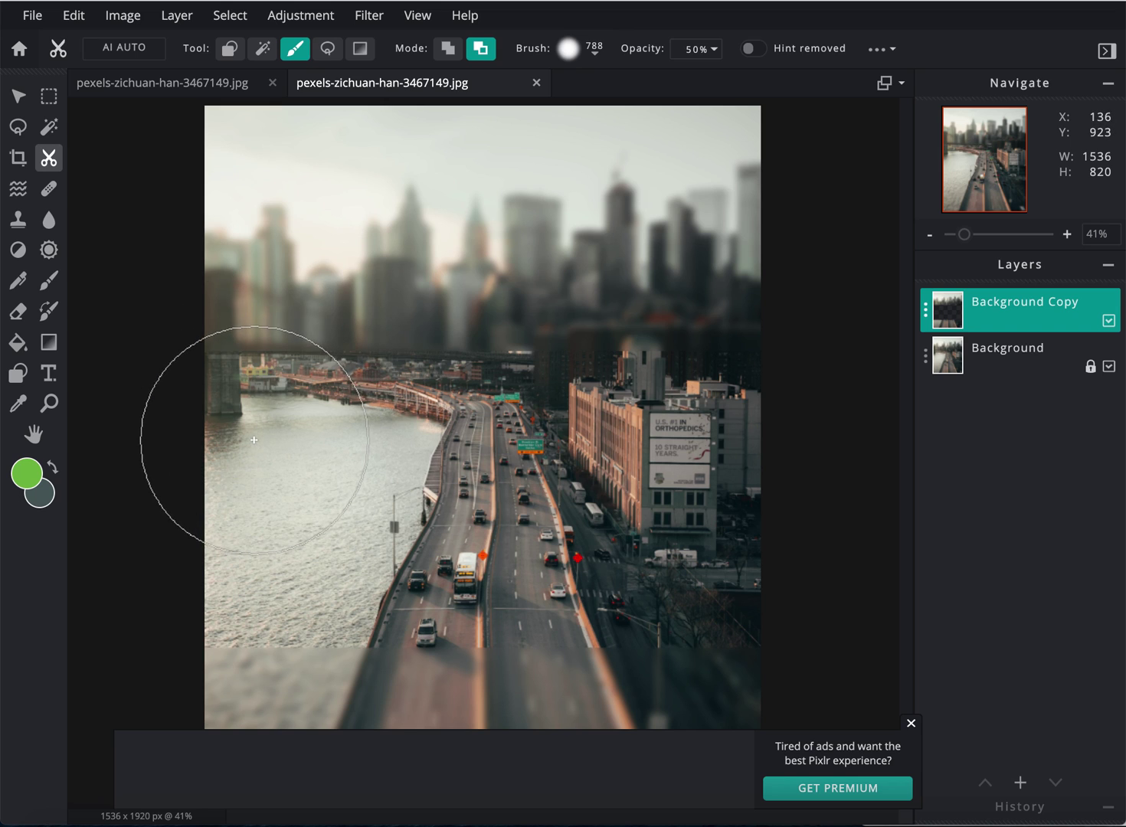
{"action": "left_click_drag", "start_coordinate": [239, 439], "coordinate": [751, 431]}
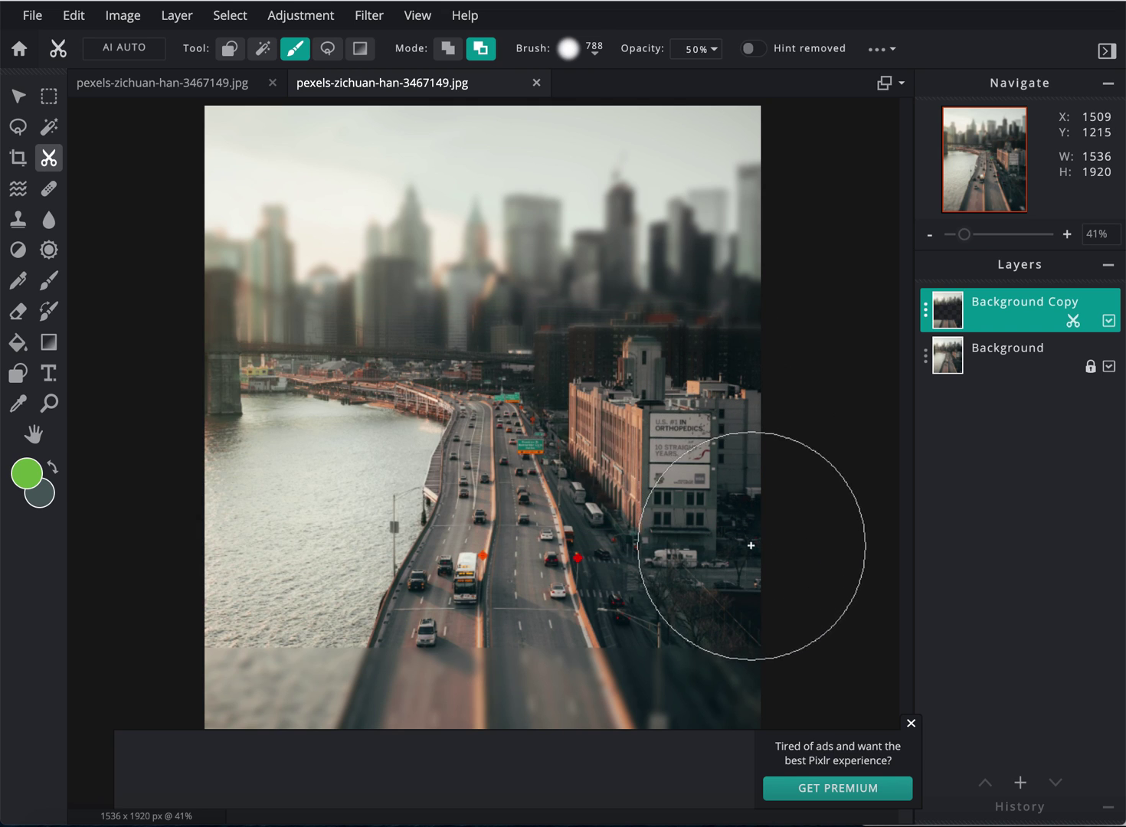
{"action": "mouse_move", "coordinate": [746, 563]}
{"action": "left_mouse_down"}
{"action": "mouse_move", "coordinate": [369, 553]}
{"action": "mouse_move", "coordinate": [192, 581]}
{"action": "left_mouse_up"}
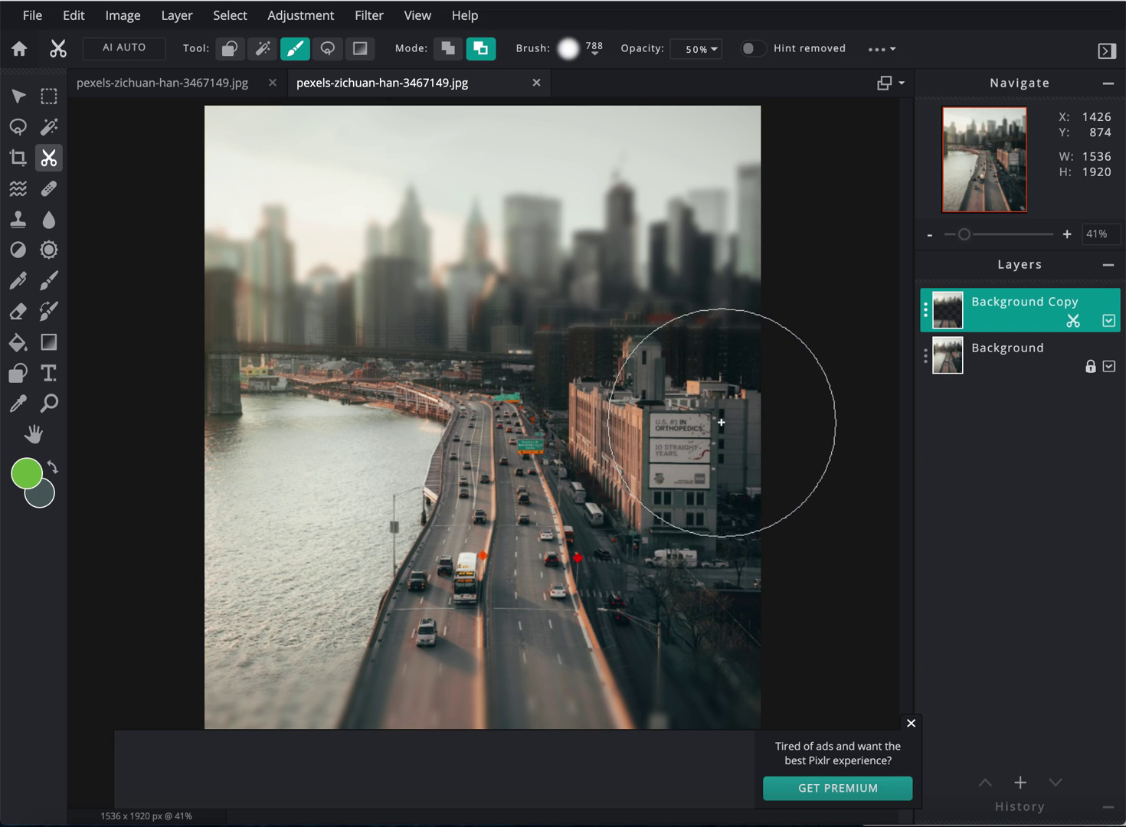
{"action": "mouse_move", "coordinate": [705, 425]}
{"action": "left_mouse_down"}
{"action": "mouse_move", "coordinate": [569, 409]}
{"action": "mouse_move", "coordinate": [179, 423]}
{"action": "left_mouse_up"}
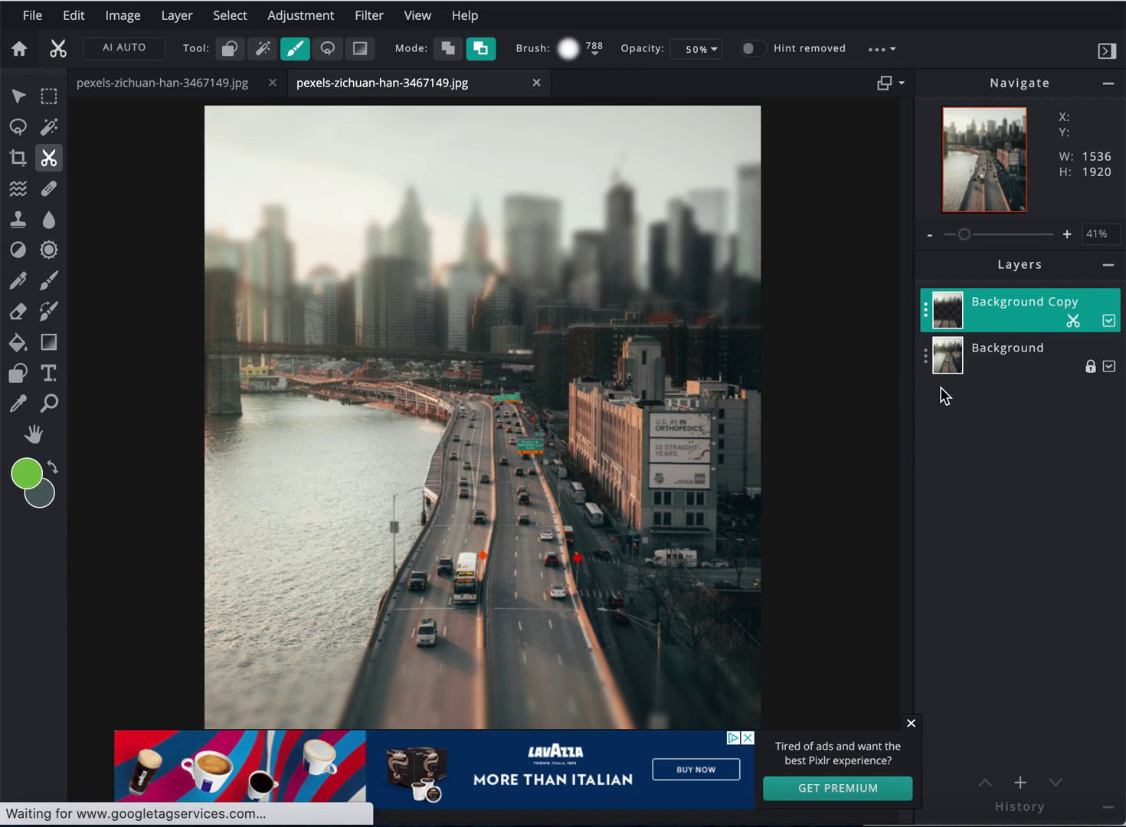
{"action": "left_click", "coordinate": [961, 354]}
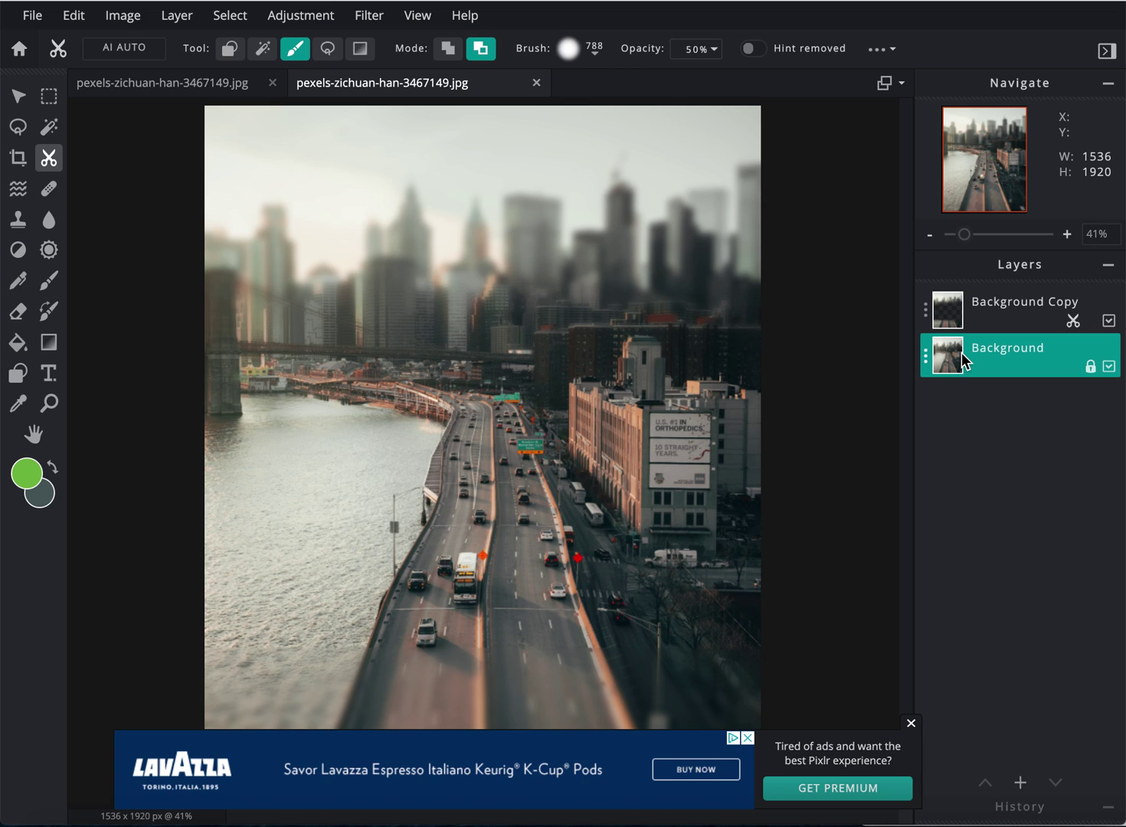
Apply the Sharpen filter at amount 100 to the original Background layer.
{"action": "left_click", "coordinate": [324, 19]}
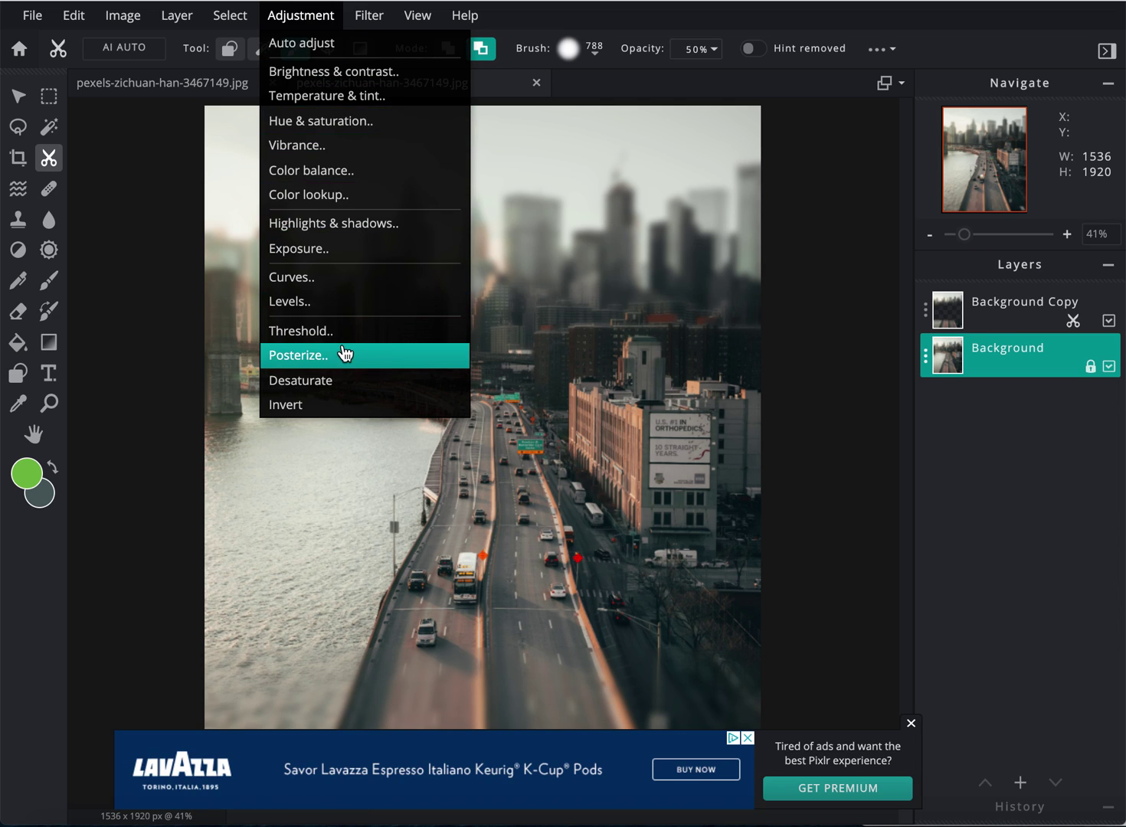
{"action": "left_click", "coordinate": [369, 19]}
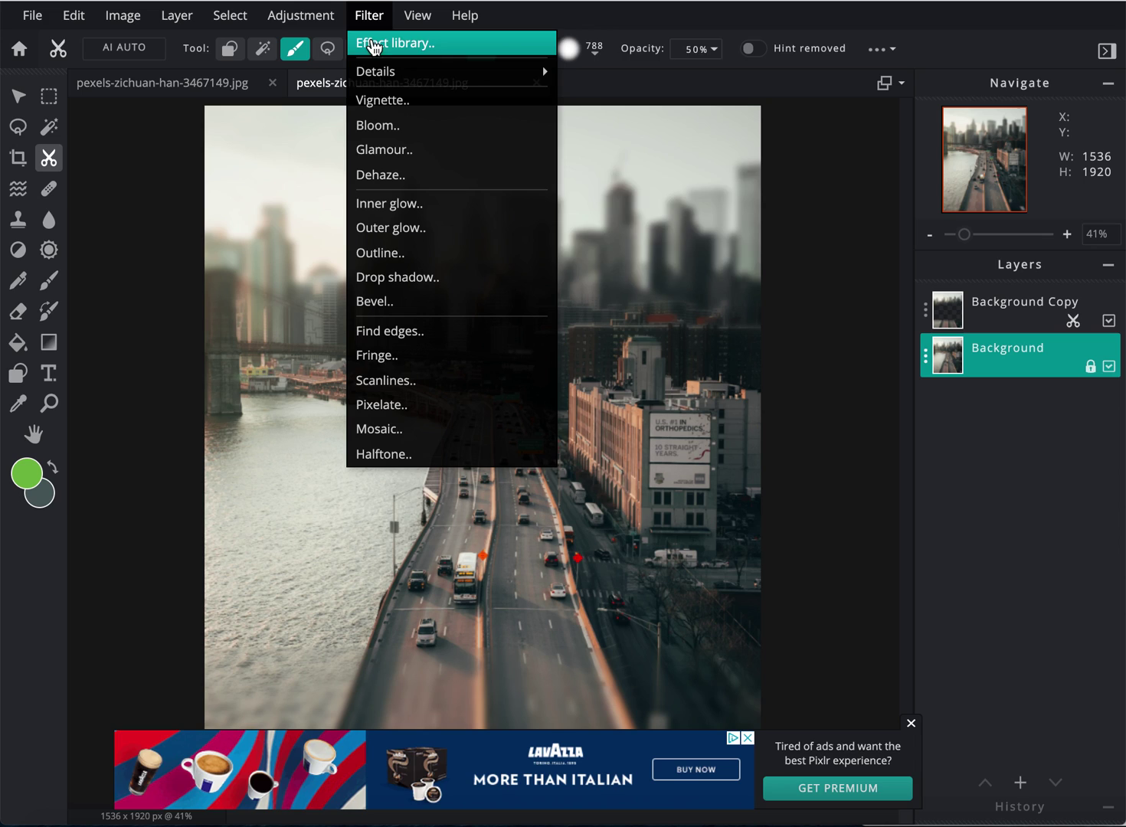
{"action": "mouse_move", "coordinate": [381, 76]}
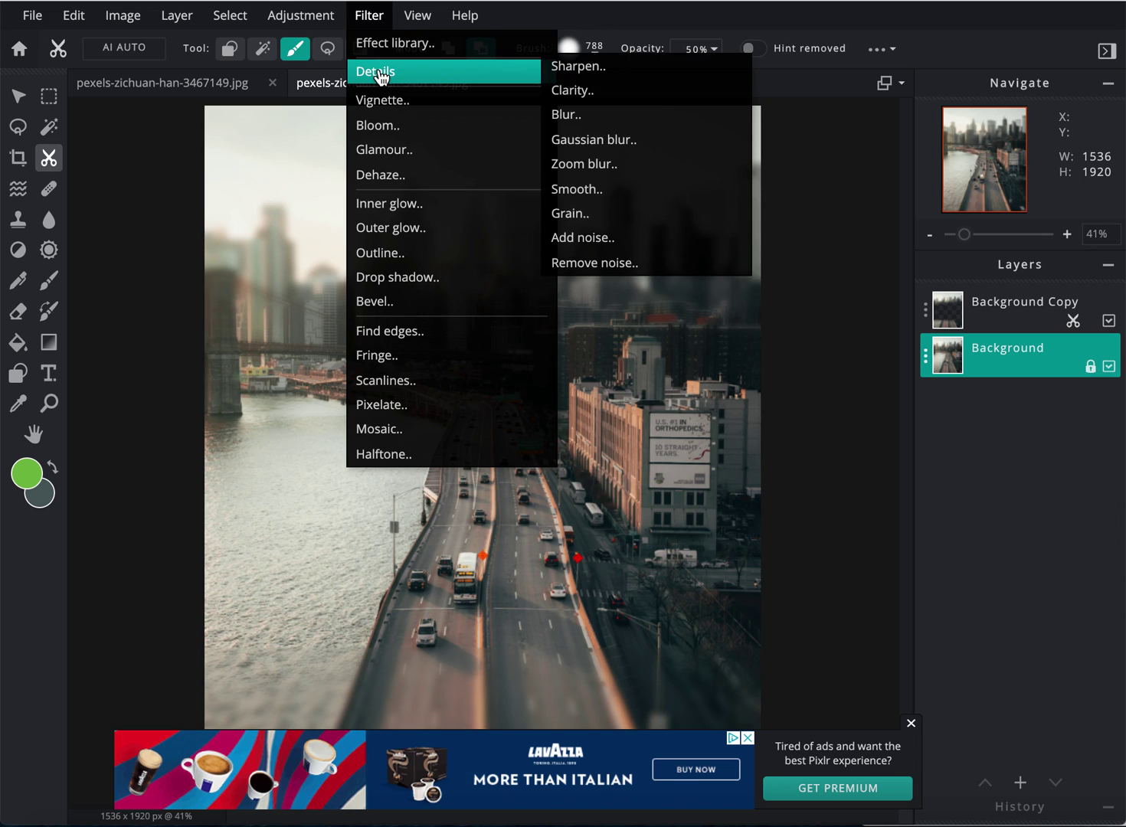
{"action": "left_click", "coordinate": [613, 75]}
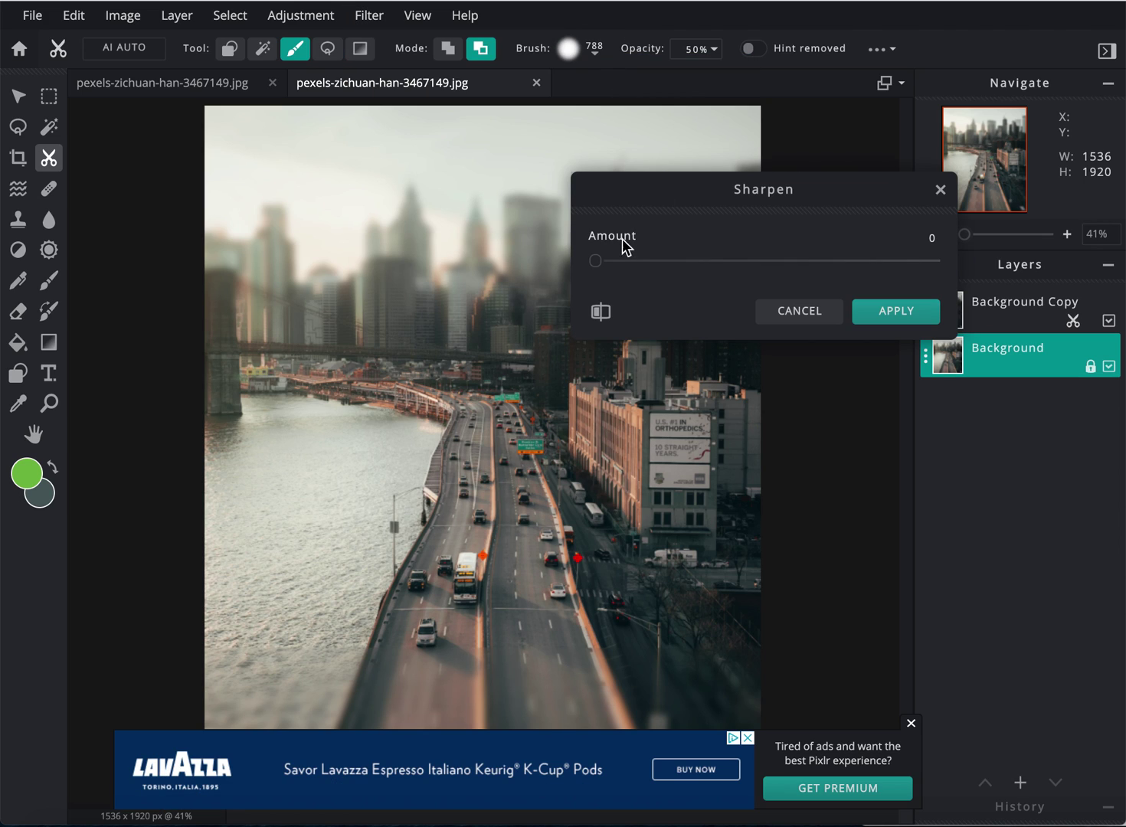
{"action": "left_click_drag", "start_coordinate": [598, 265], "coordinate": [1069, 239]}
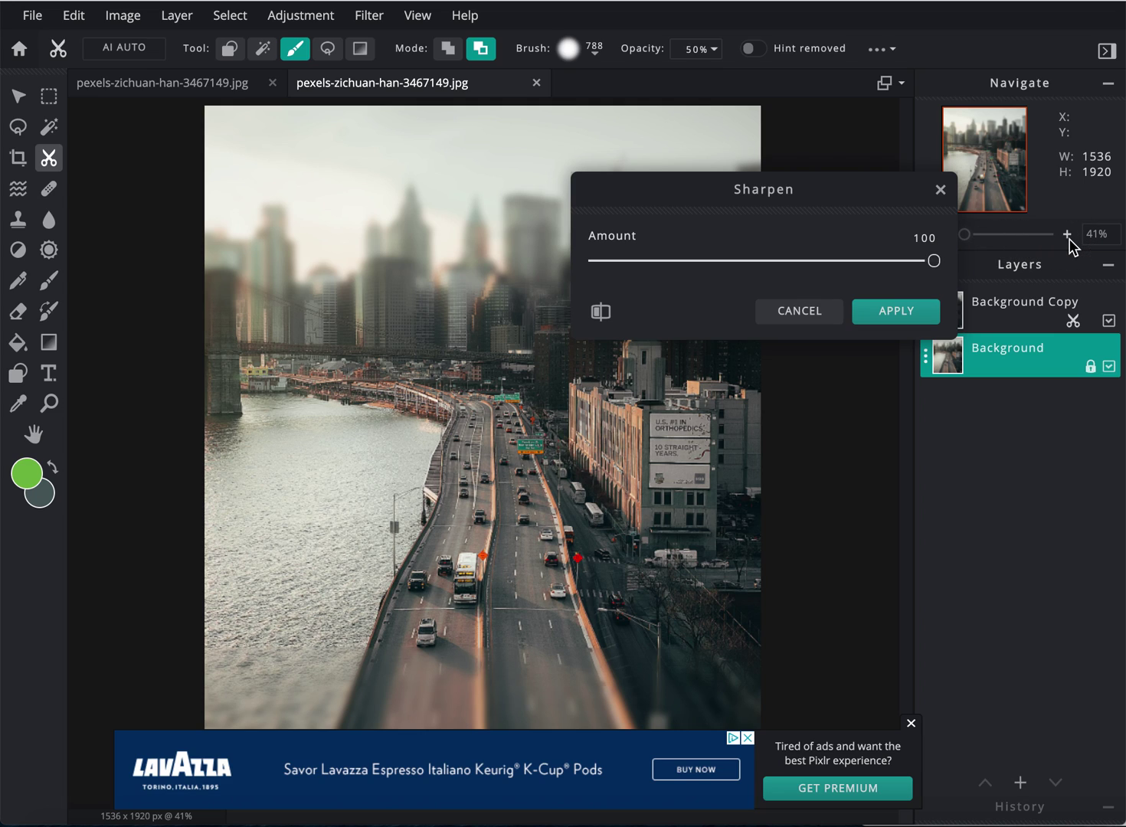
{"action": "left_click", "coordinate": [909, 311]}
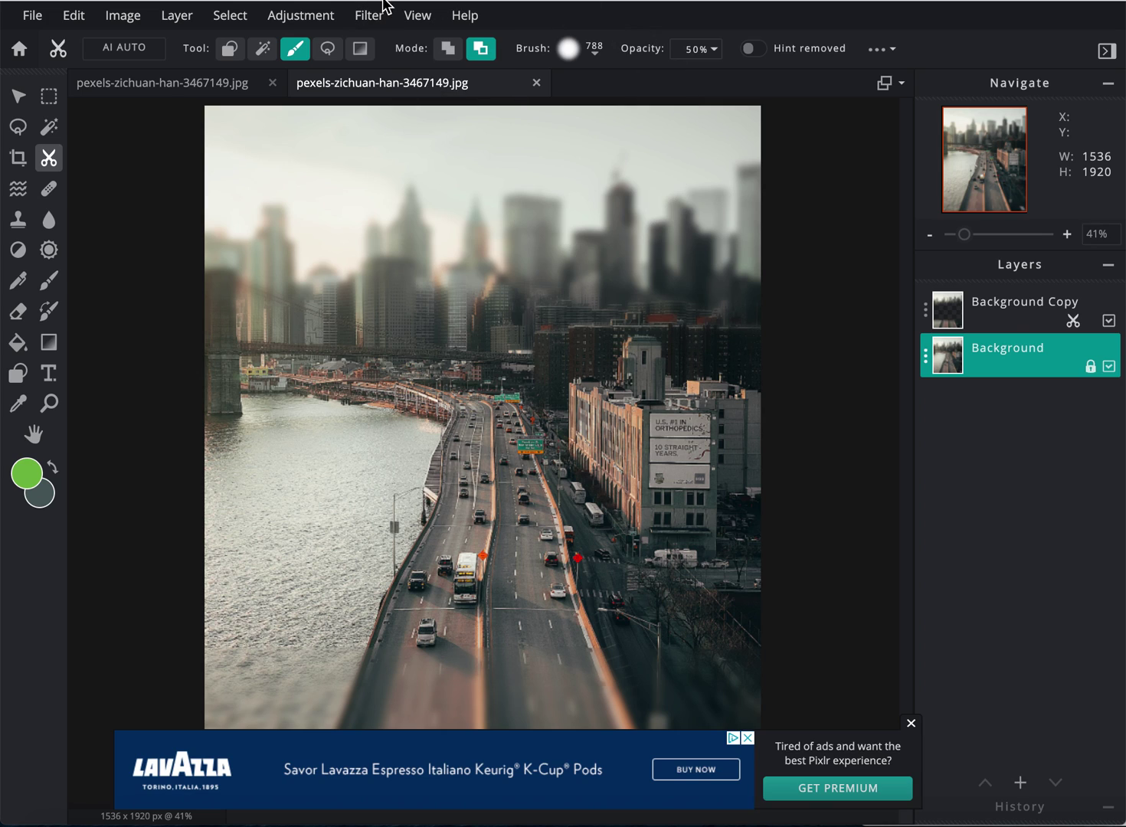
{"action": "left_click", "coordinate": [348, 19]}
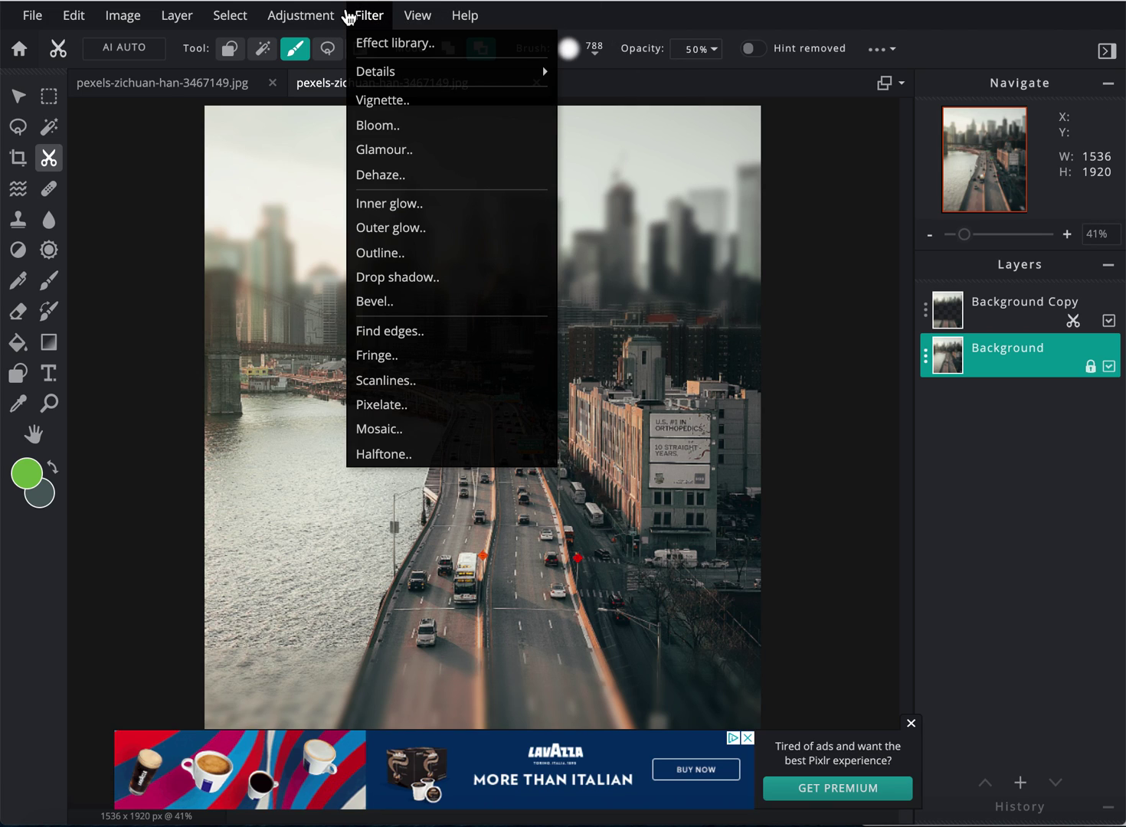
Set Hue & saturation on the Background layer to Saturation 100, Lightness 0.
{"action": "mouse_move", "coordinate": [314, 18]}
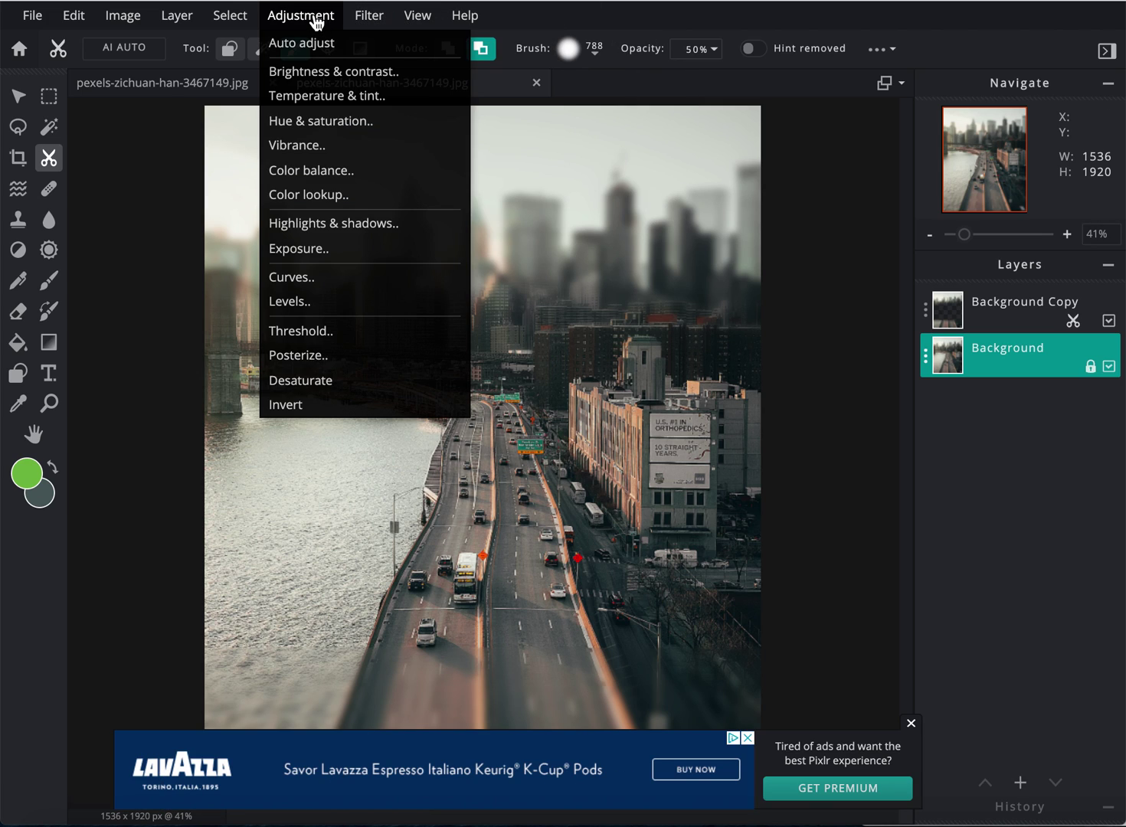
{"action": "left_click", "coordinate": [317, 120]}
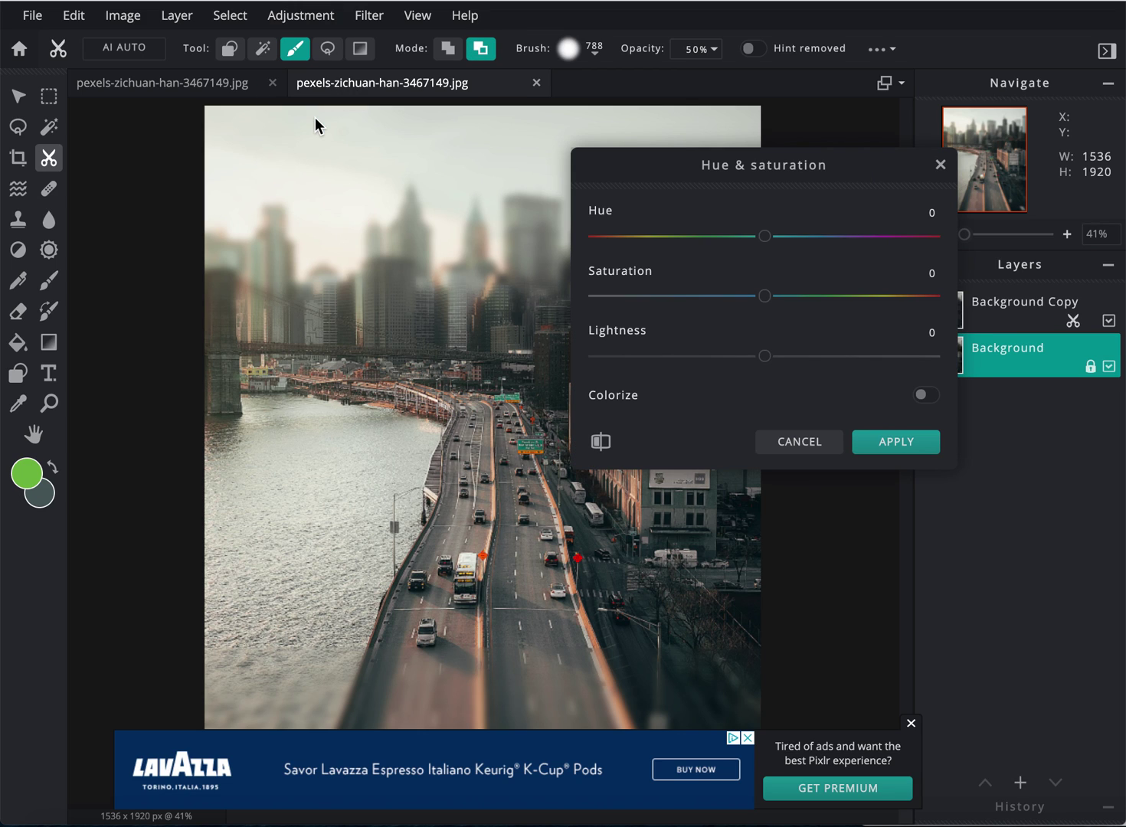
{"action": "left_click_drag", "start_coordinate": [764, 297], "coordinate": [957, 301]}
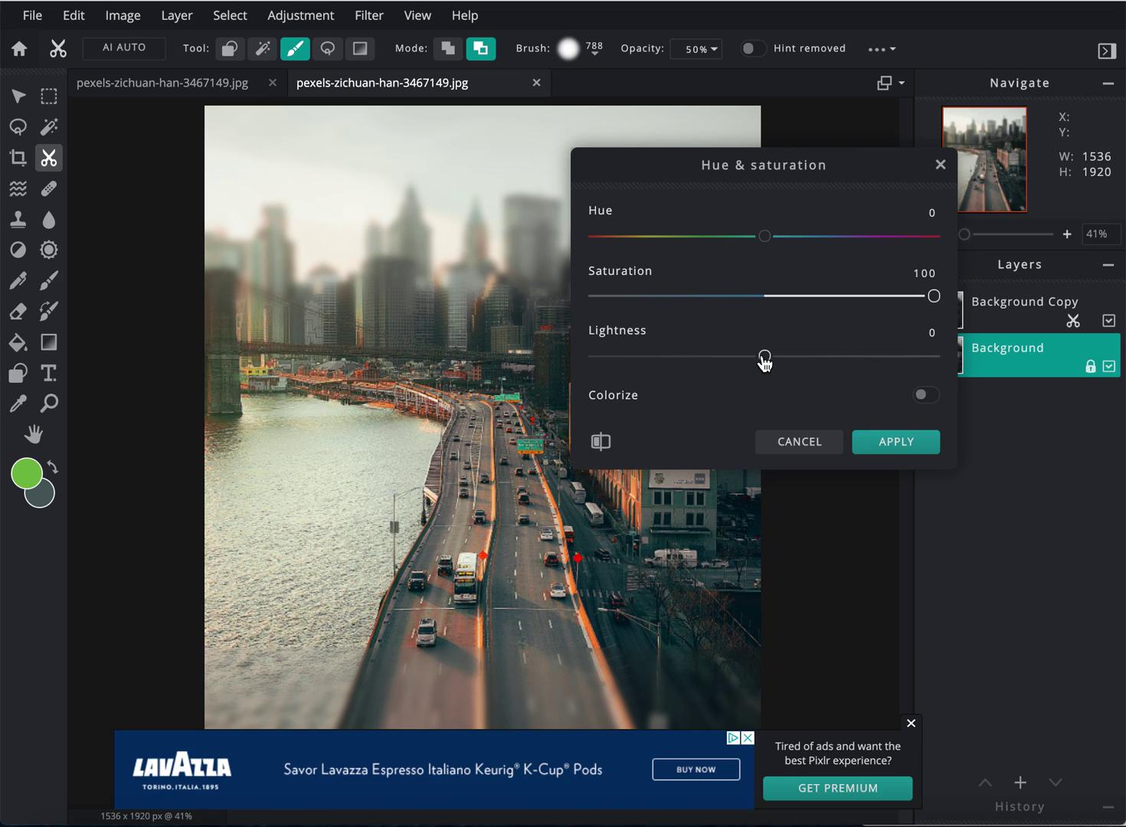
{"action": "mouse_move", "coordinate": [764, 360]}
{"action": "left_mouse_down"}
{"action": "mouse_move", "coordinate": [746, 359]}
{"action": "mouse_move", "coordinate": [774, 370]}
{"action": "mouse_move", "coordinate": [764, 359]}
{"action": "left_mouse_up"}
{"action": "left_click", "coordinate": [913, 450]}
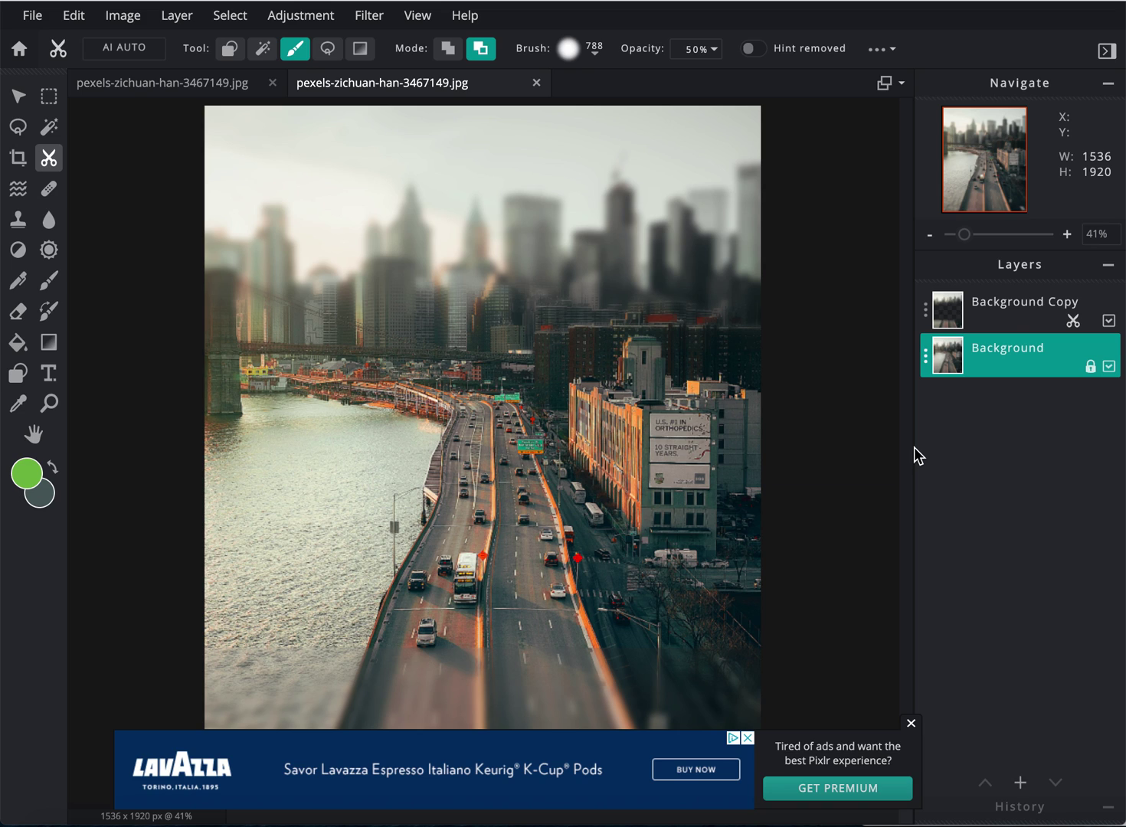
{"action": "key", "text": "ctrl+minus"}
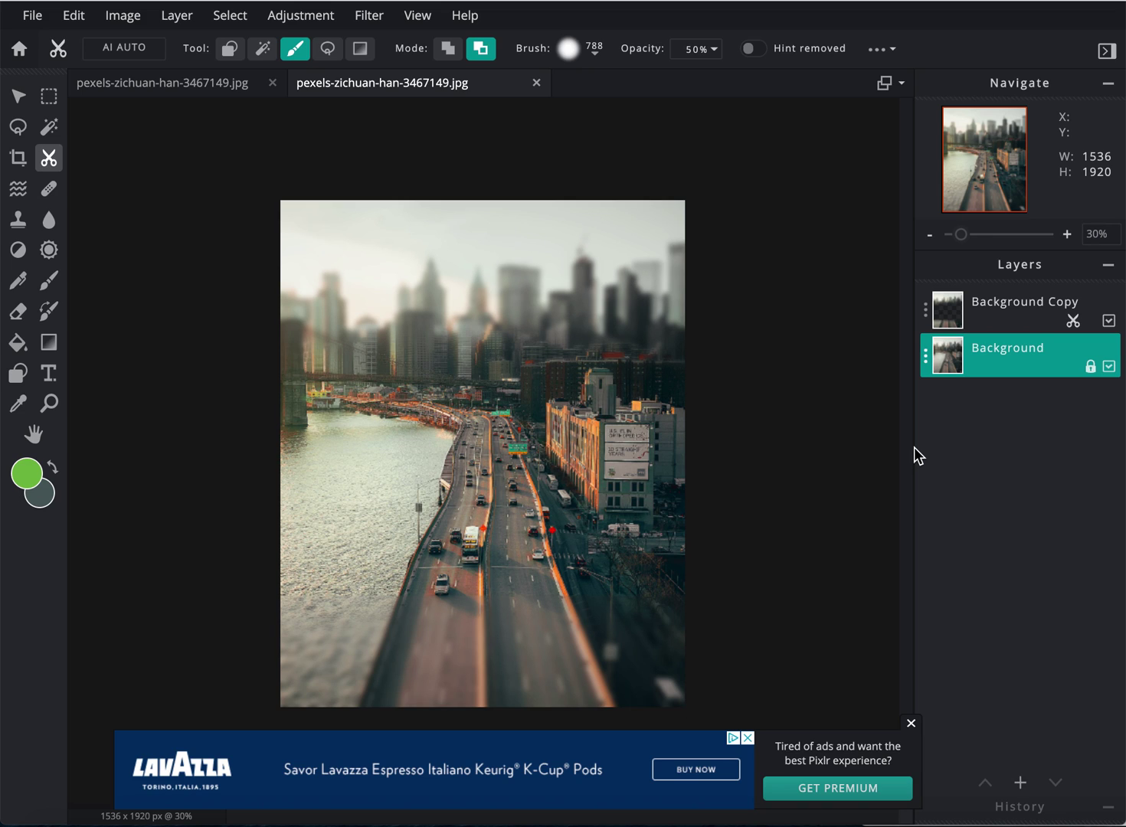
Zoom out to 20%, then back in to 30% to review the whole photo.
{"action": "key", "text": "ctrl+minus"}
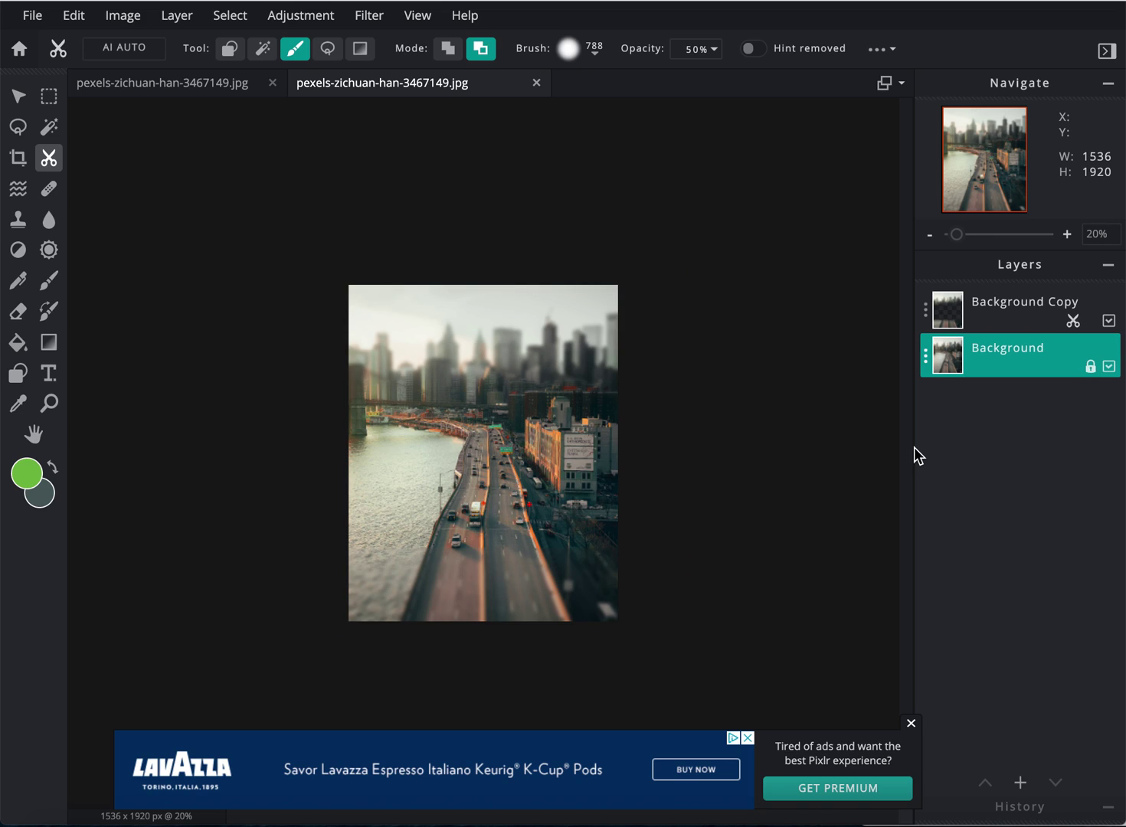
{"action": "key", "text": "ctrl+plus"}
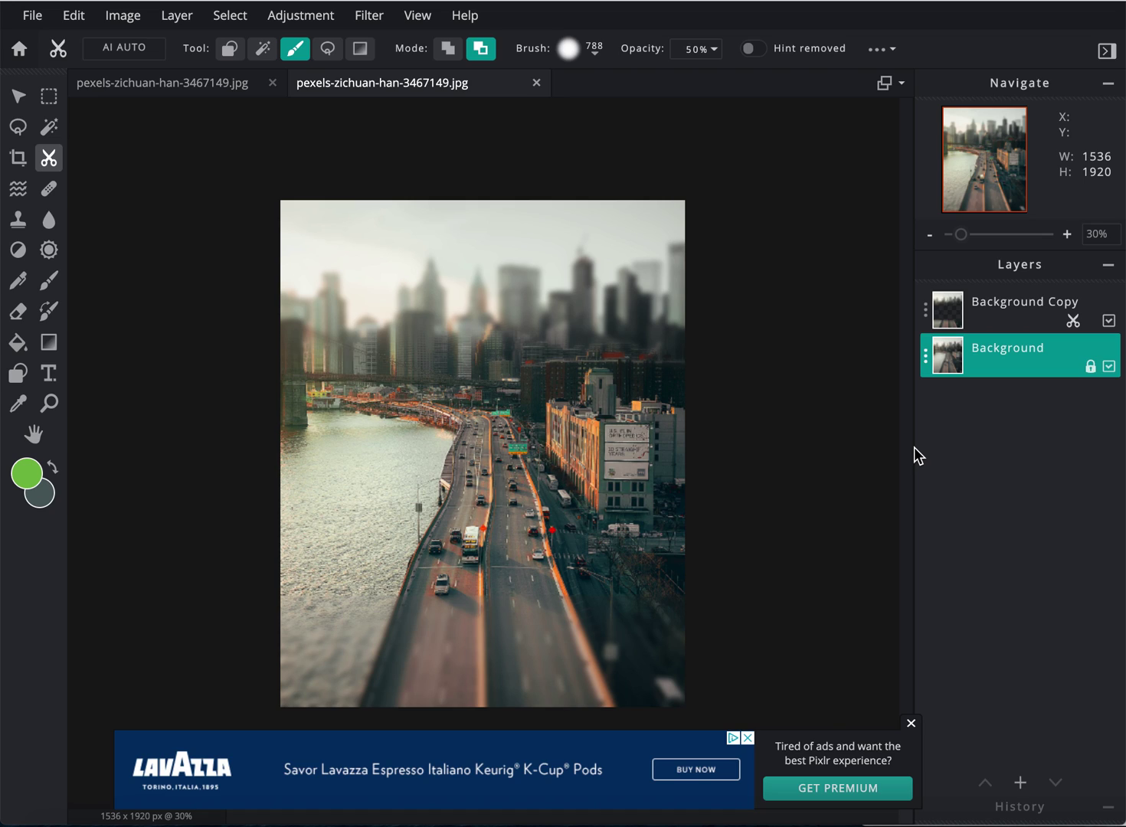